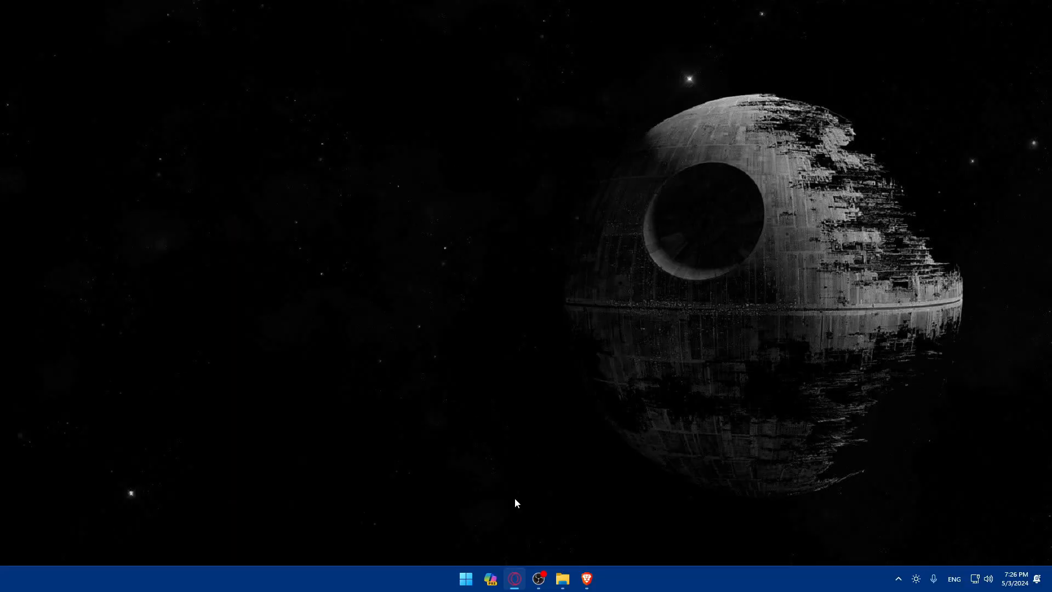
Open the Brave browser and load gohighlevel.com
left_click(586, 579)
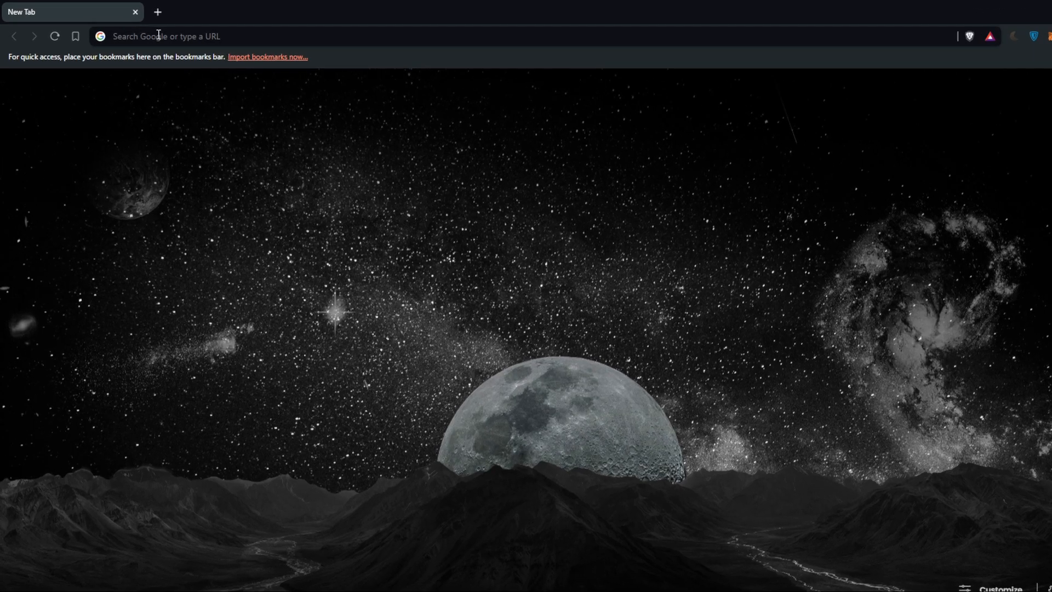
left_click(144, 33)
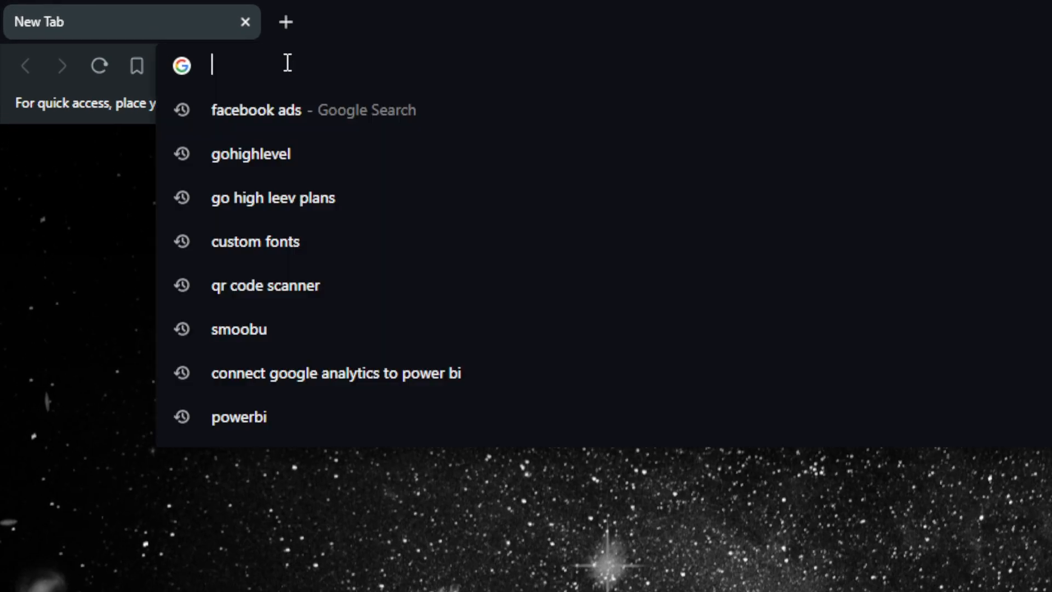
type("gohigh")
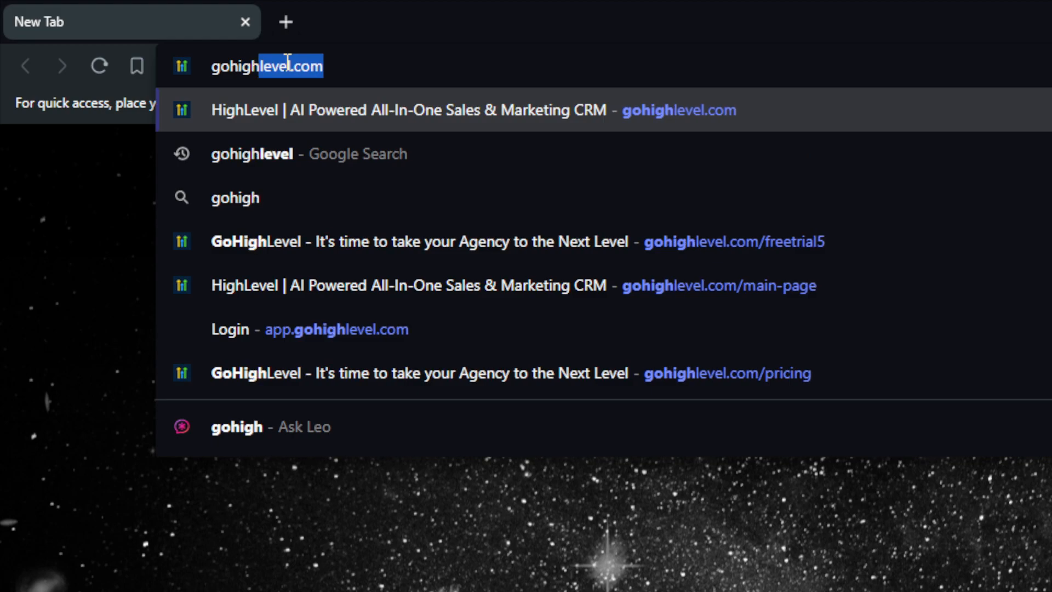
type("level.com")
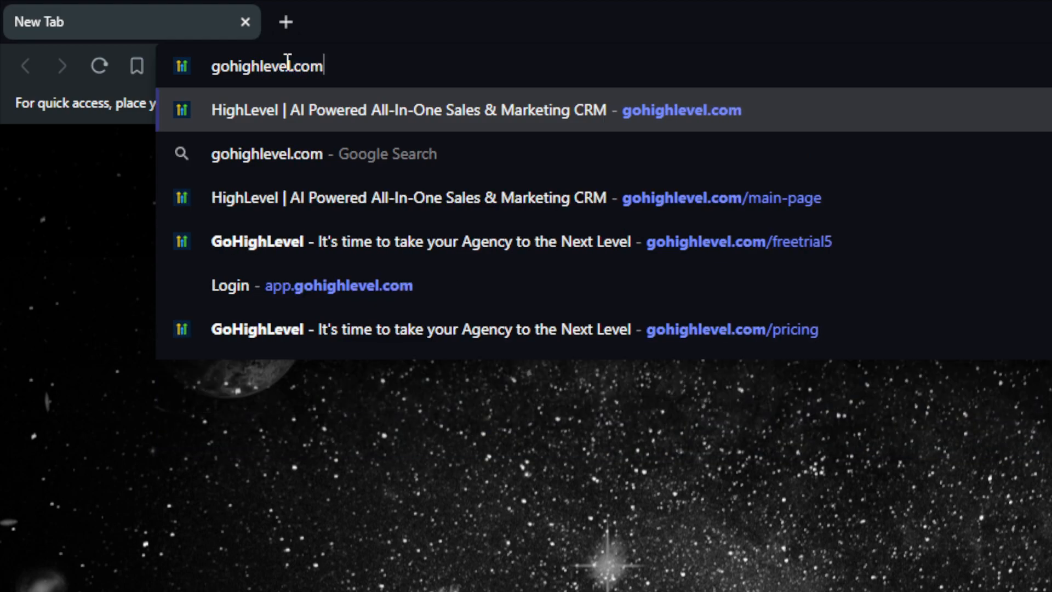
key("Return")
Load Google Calendar from calendar.google.com in a new browser tab
key("ctrl+t")
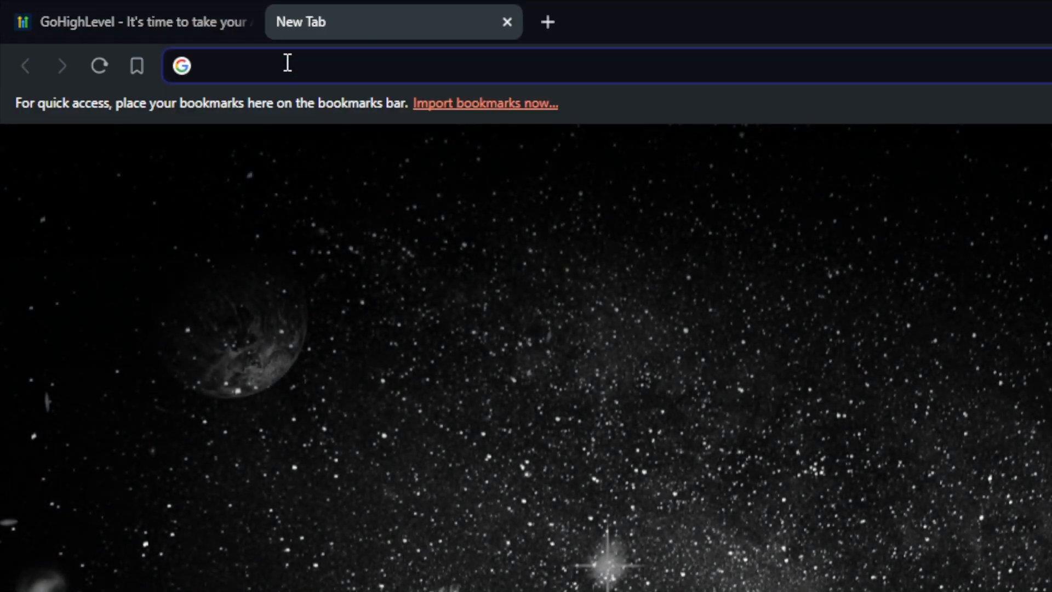
type("google calenmda")
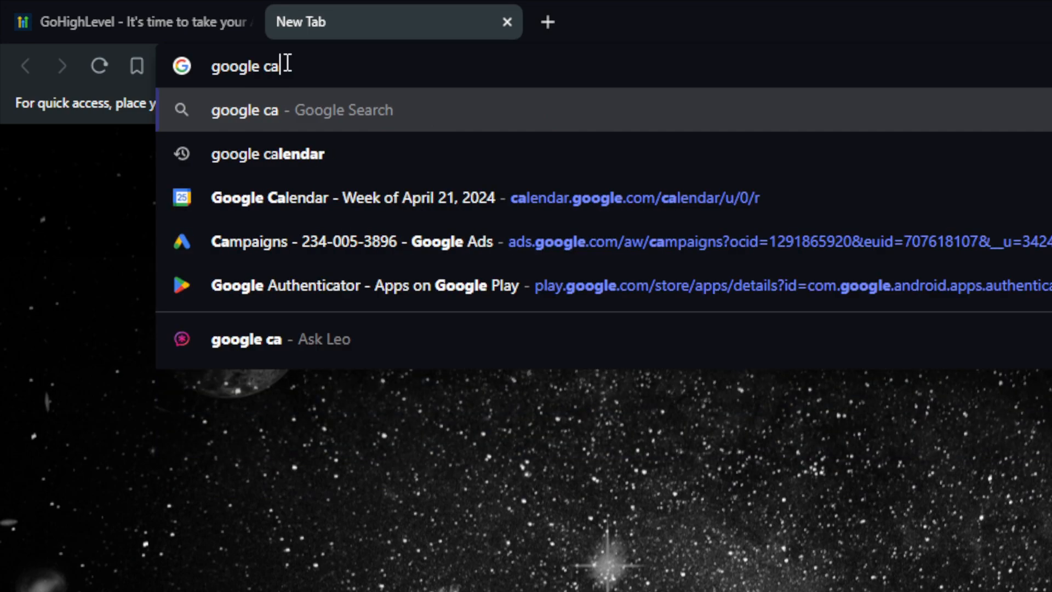
key("BackSpace")
key("BackSpace")
key("BackSpace")
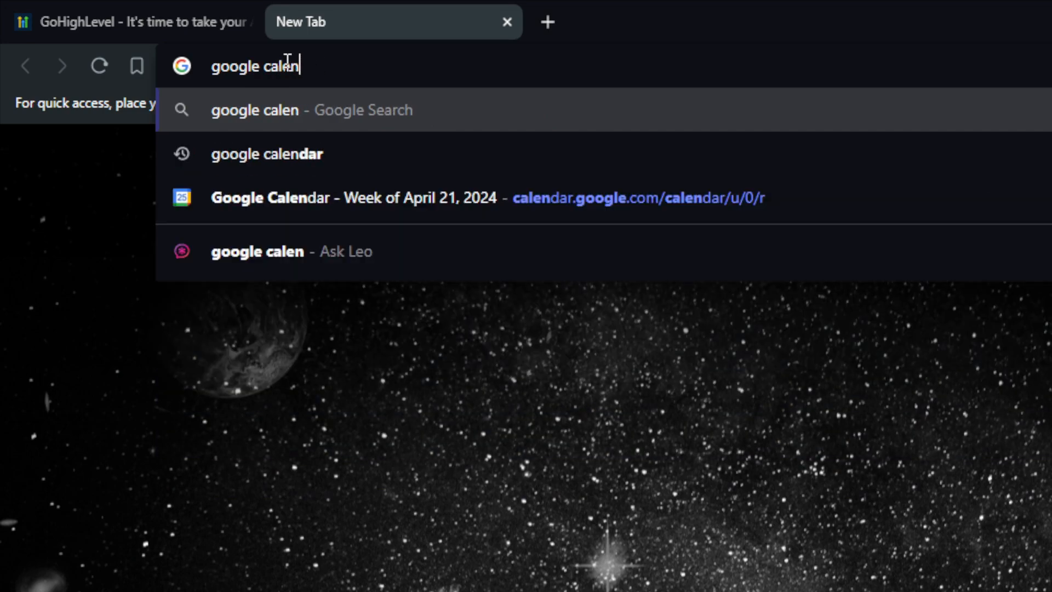
key("BackSpace")
key("BackSpace")
key("BackSpace")
key("BackSpace")
key("BackSpace")
key("BackSpace")
key("BackSpace")
key("BackSpace")
key("BackSpace")
key("BackSpace")
key("BackSpace")
key("BackSpace")
type("cal")
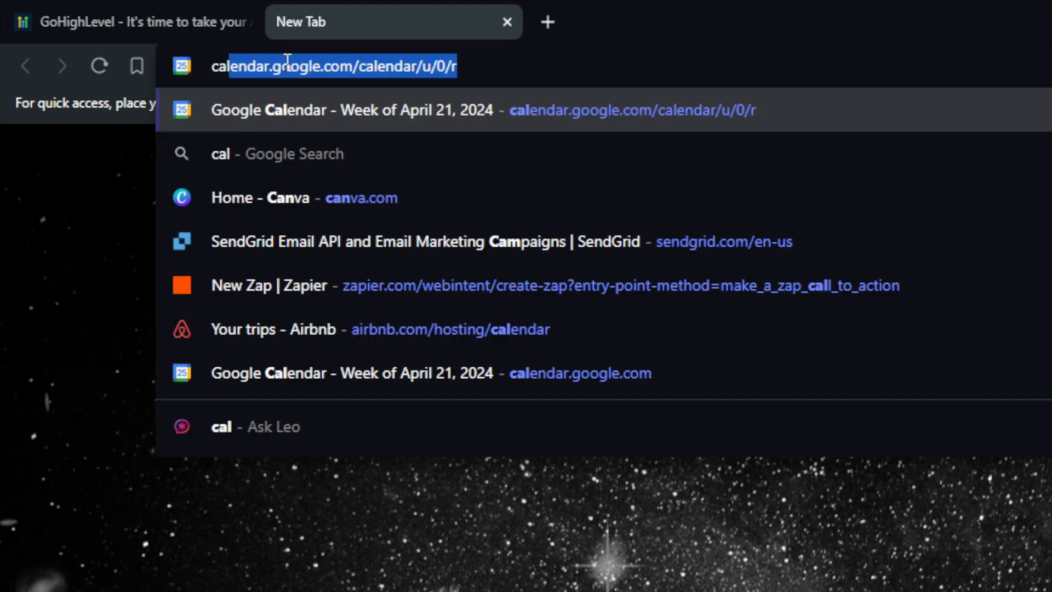
type("endar.")
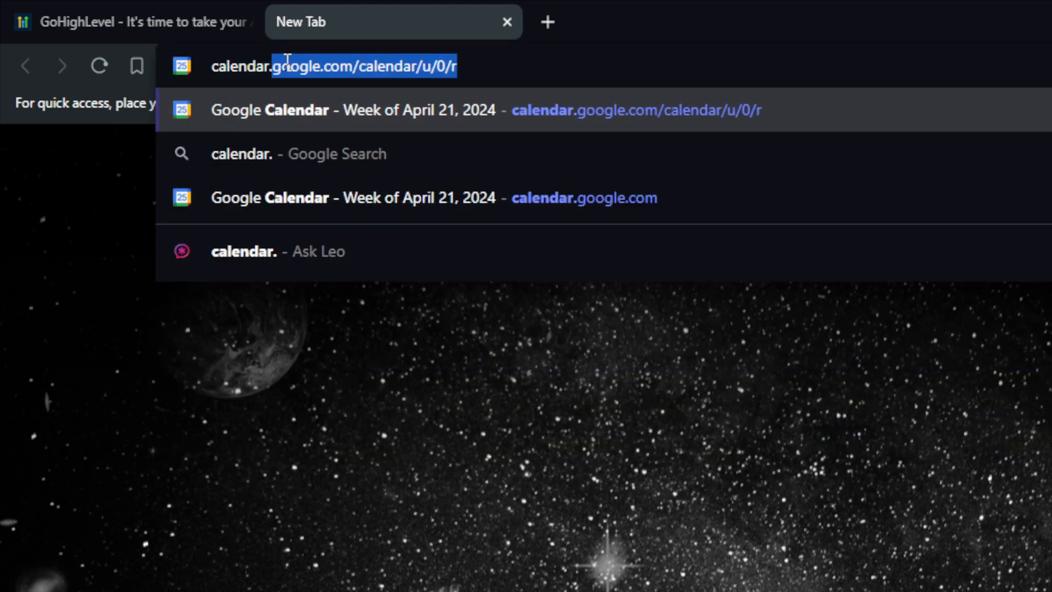
type("google.com")
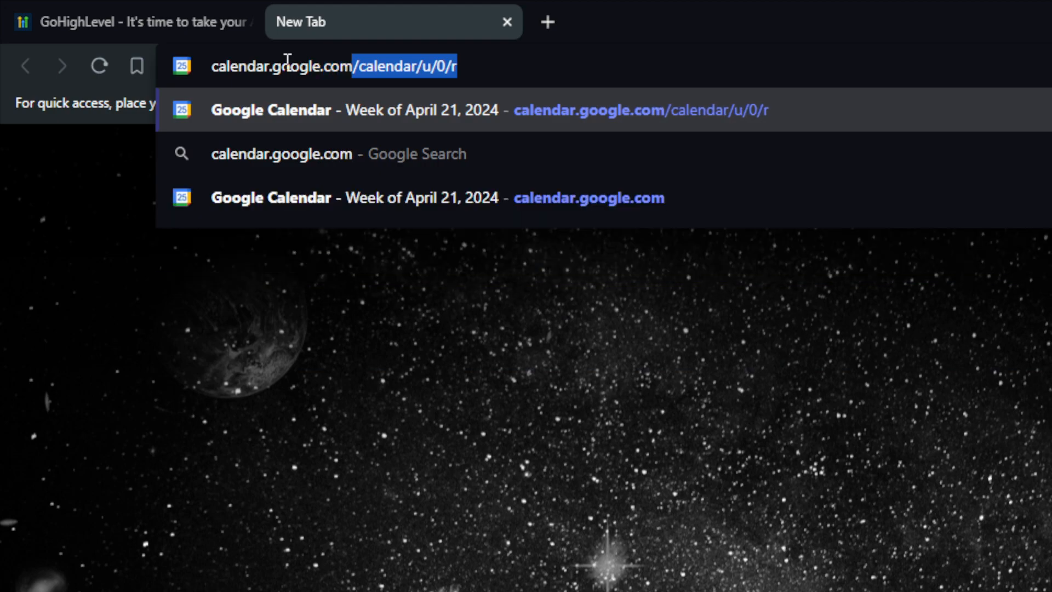
key("Delete")
key("Return")
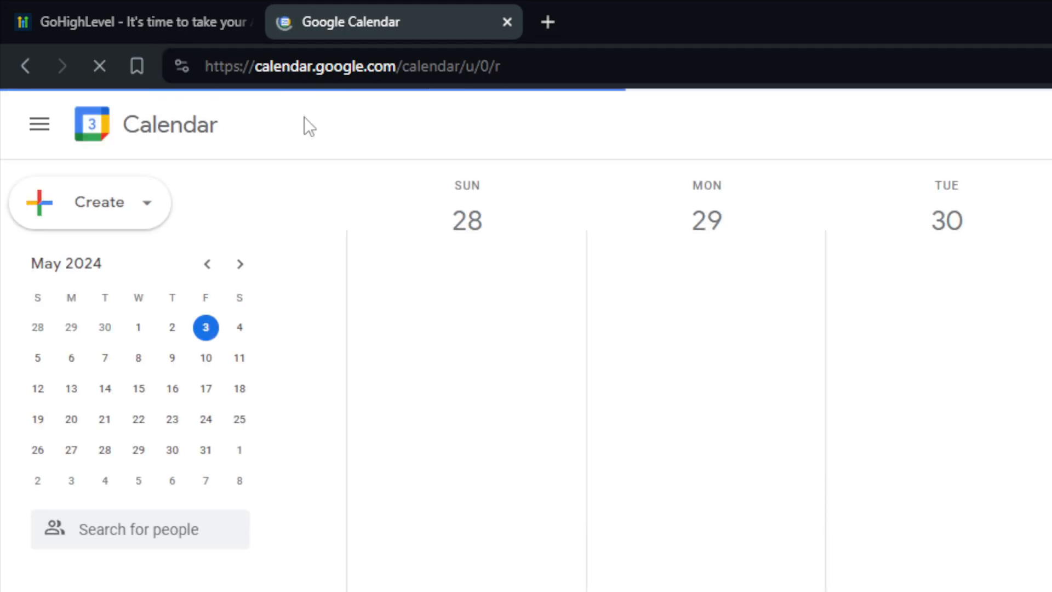
left_click(217, 10)
left_click(268, 11)
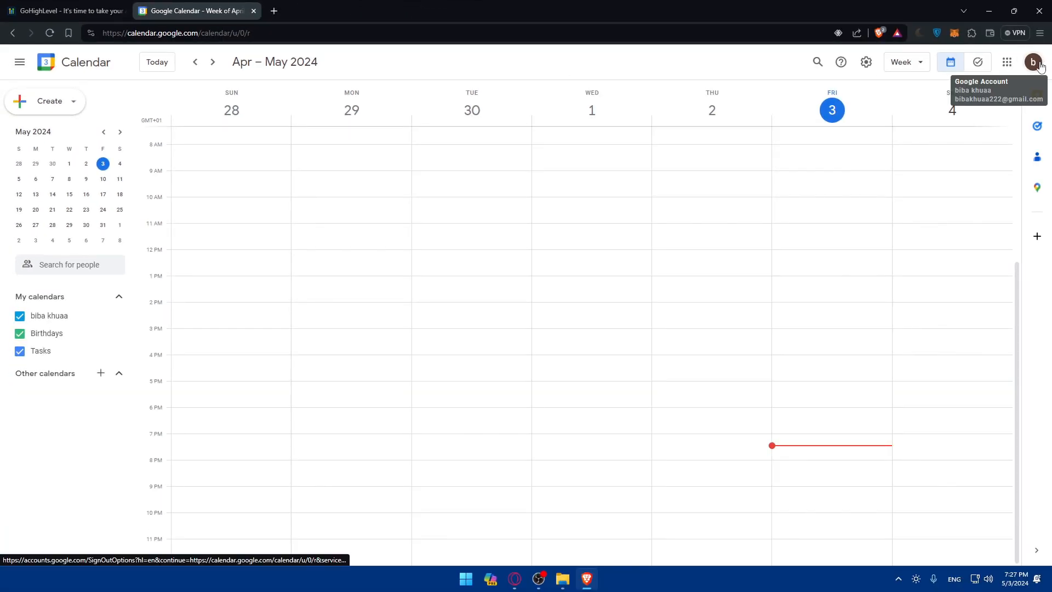
View Google Calendar's signed-out page and its Workspace trial options in a private window, and close that window
key("ctrl+shift+n")
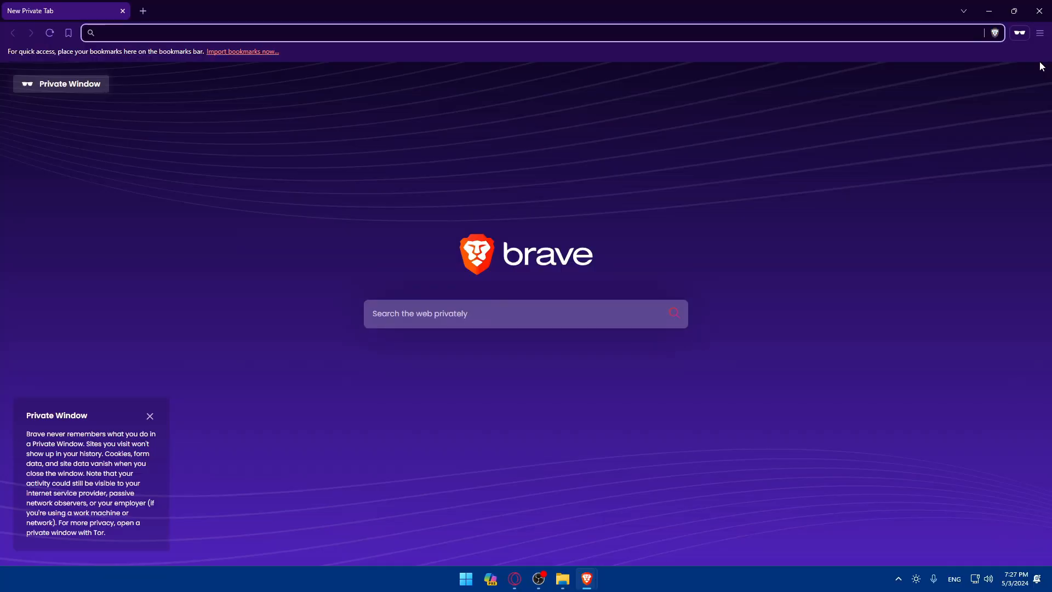
type("CALENDAR.google.c")
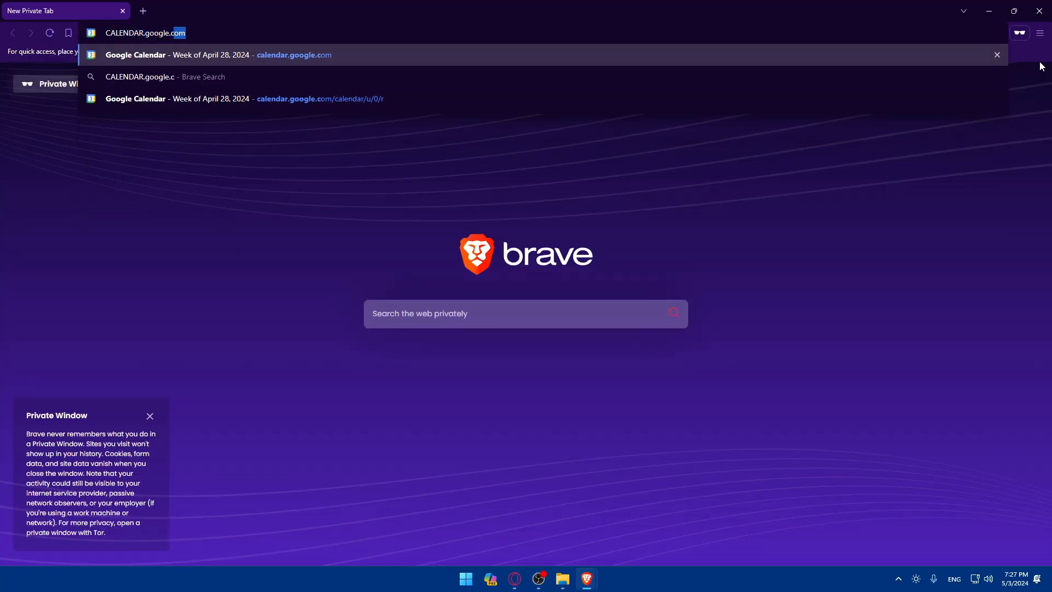
key("Return")
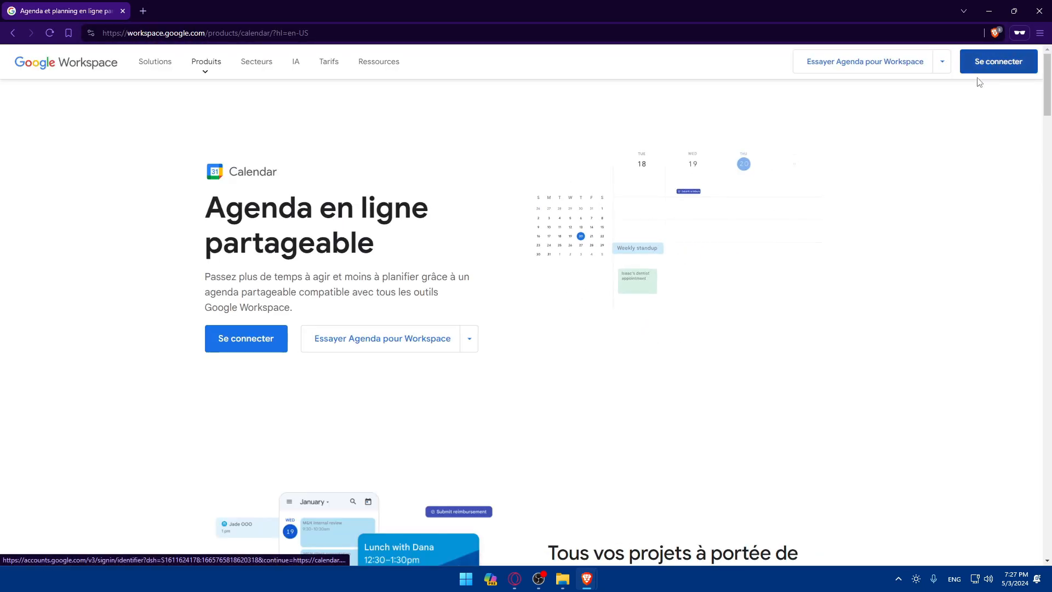
left_click(924, 67)
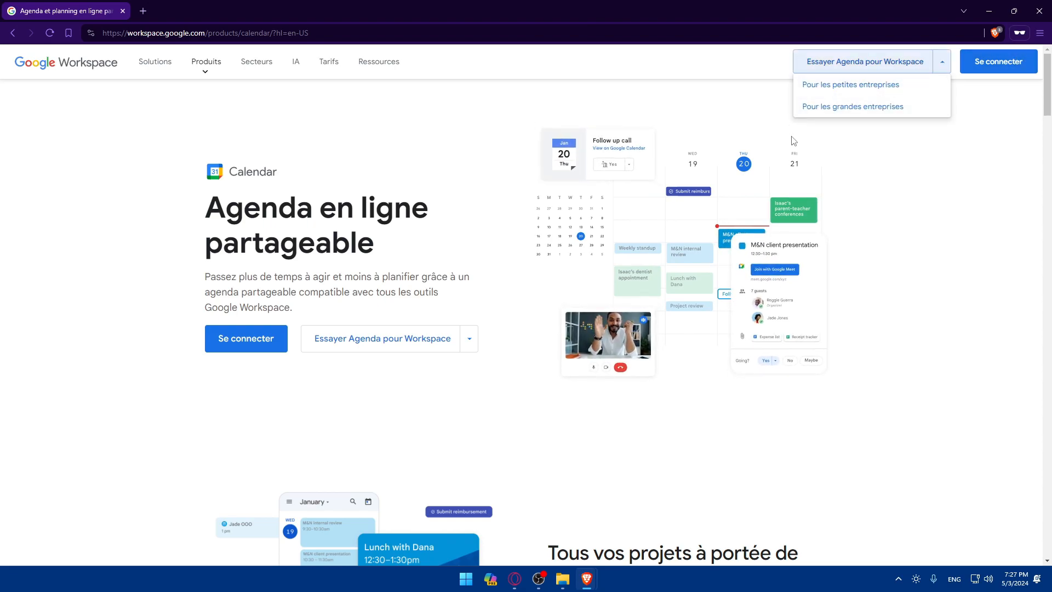
left_click(1040, 11)
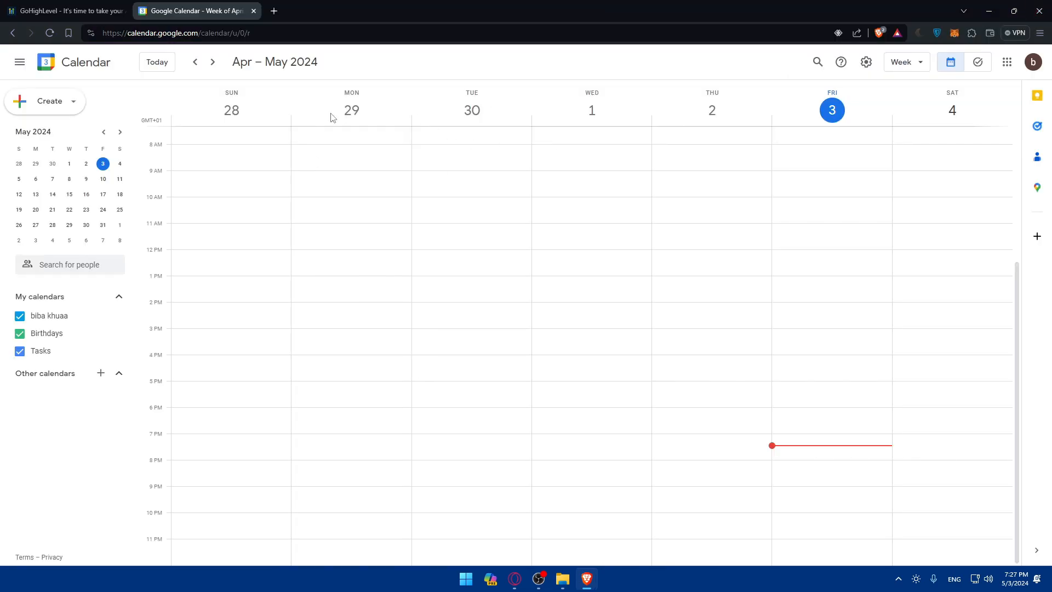
View the HighLevel app's login page from the GoHighLevel site and return to the free trial page
left_click(103, 10)
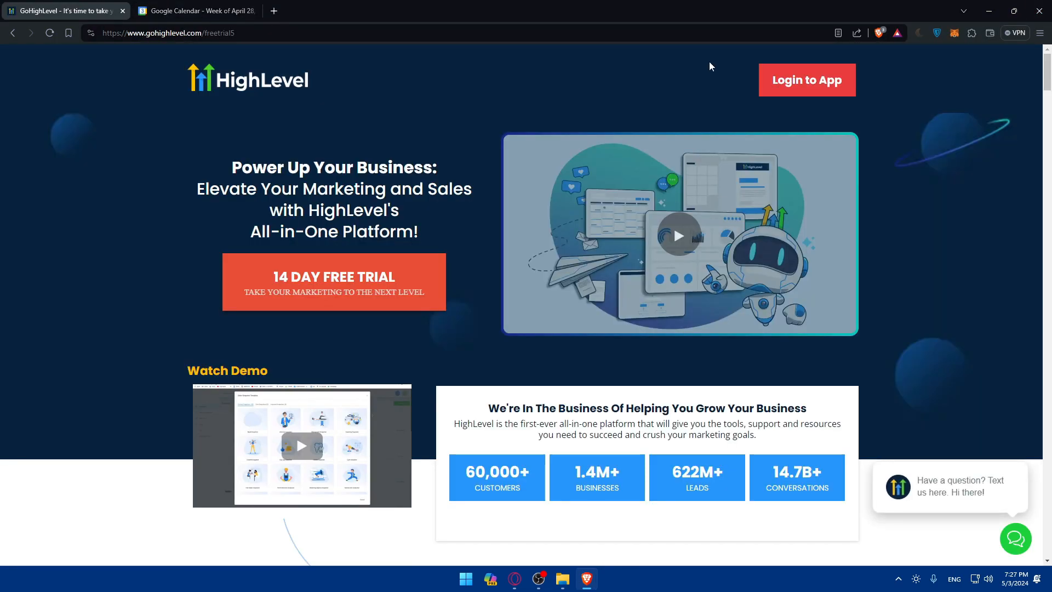
left_click(796, 81)
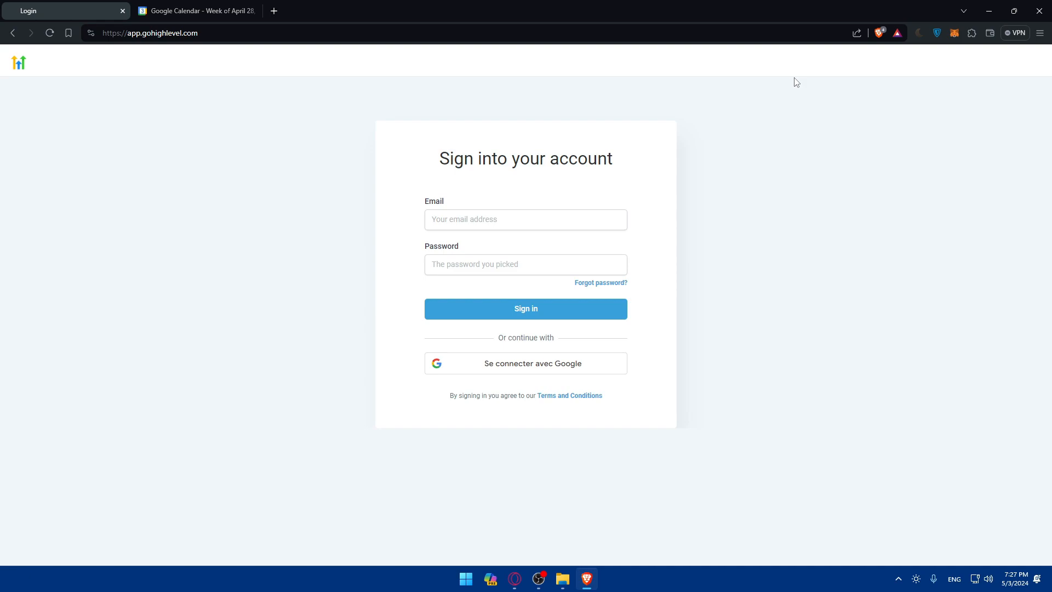
key("alt+Left")
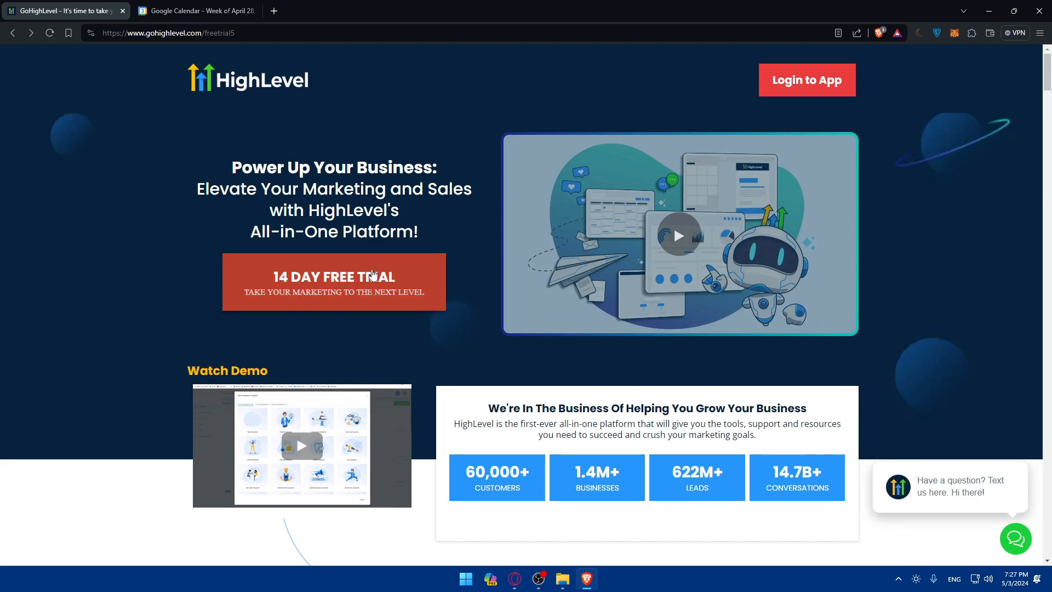
left_click(322, 282)
left_click(701, 108)
left_click(198, 12)
left_click(59, 4)
left_click(202, 4)
left_click(95, 4)
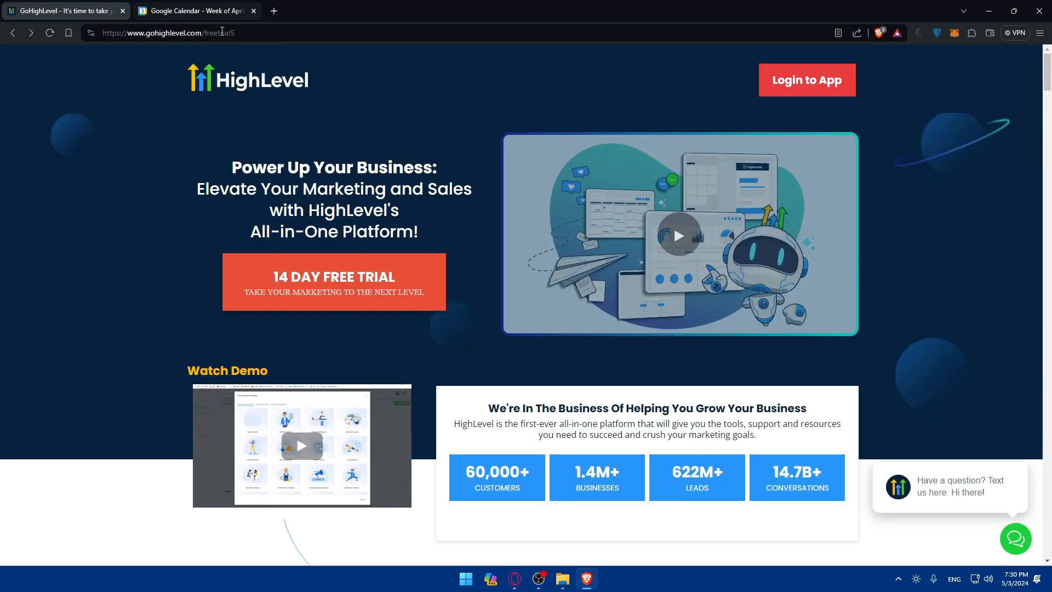
left_click(148, 10)
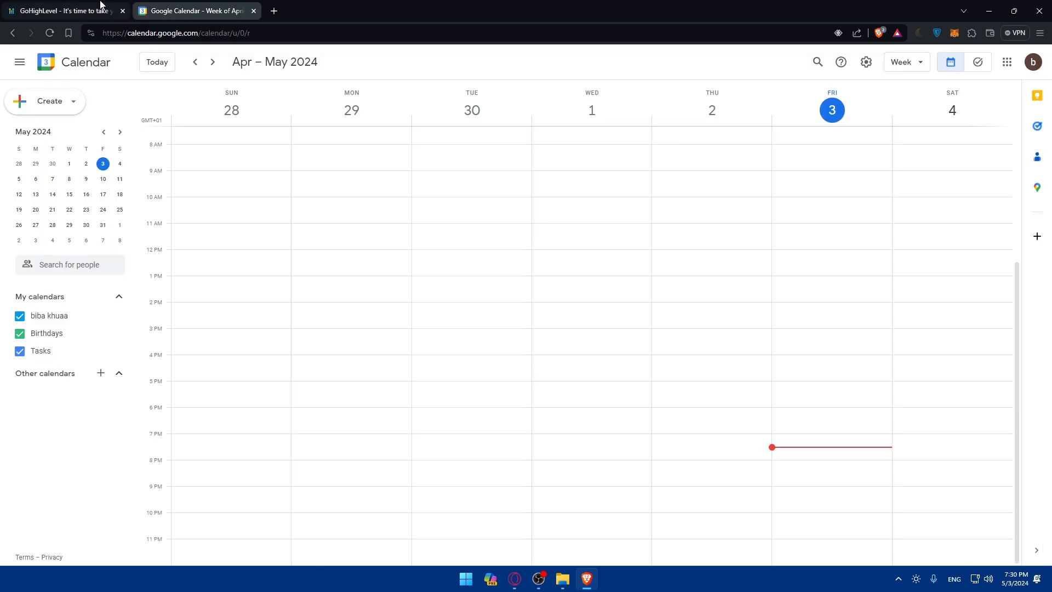
left_click(86, 12)
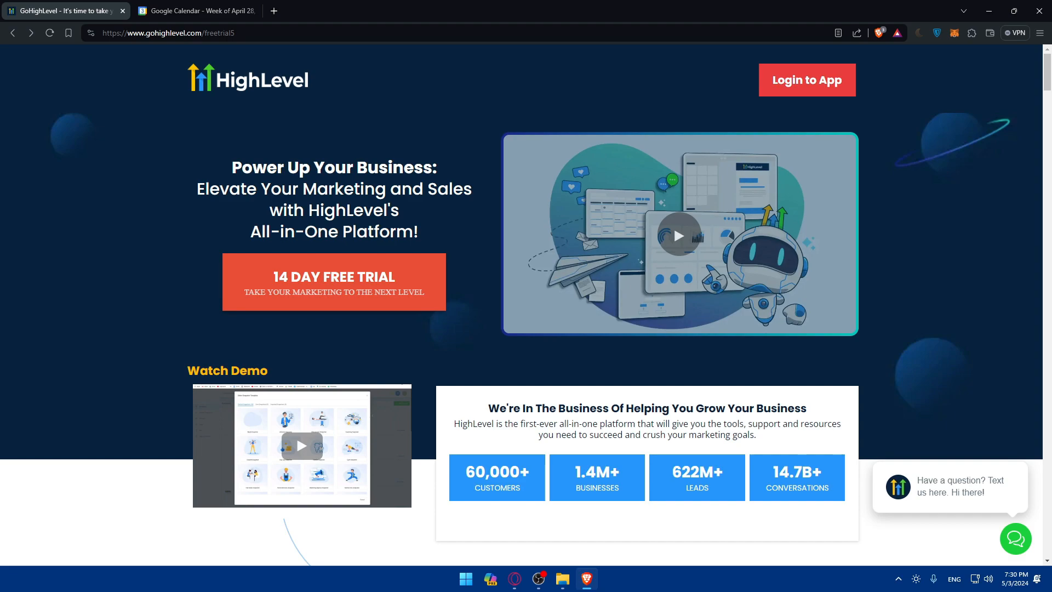
Load zapier.com in another new browser tab
left_click(274, 11)
type("zapier.com")
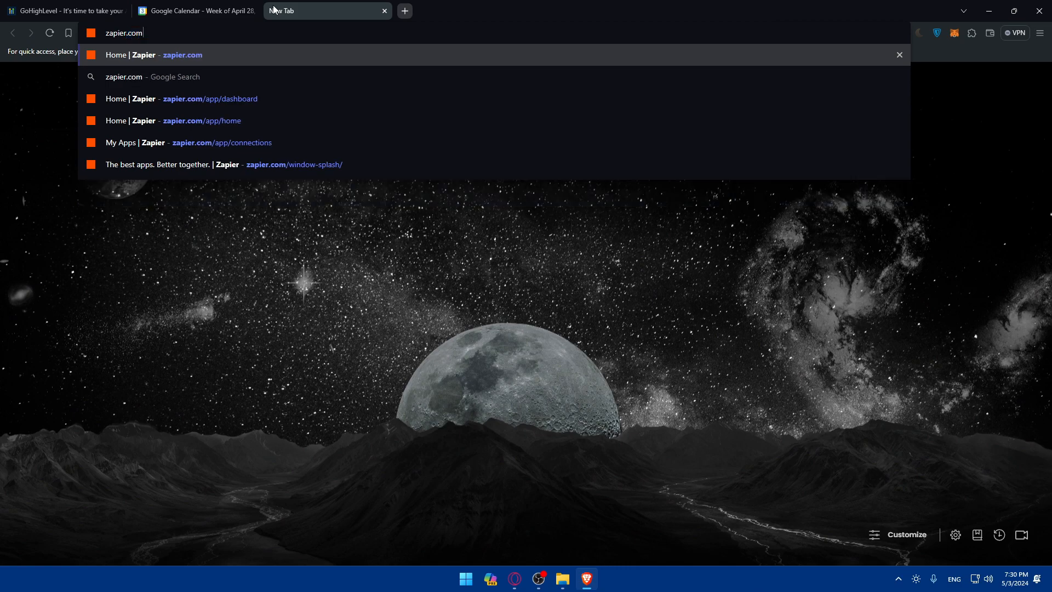
key("Return")
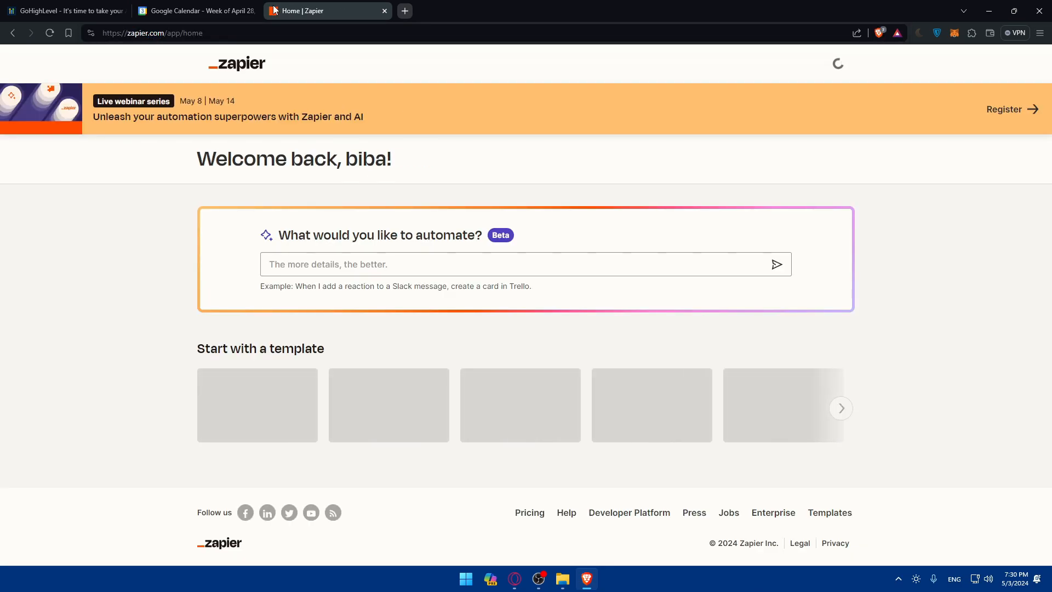
View Zapier's login and sign-up pages in a private window, and close that window
key("ctrl+shift+n")
type("zapier.com")
key("Return")
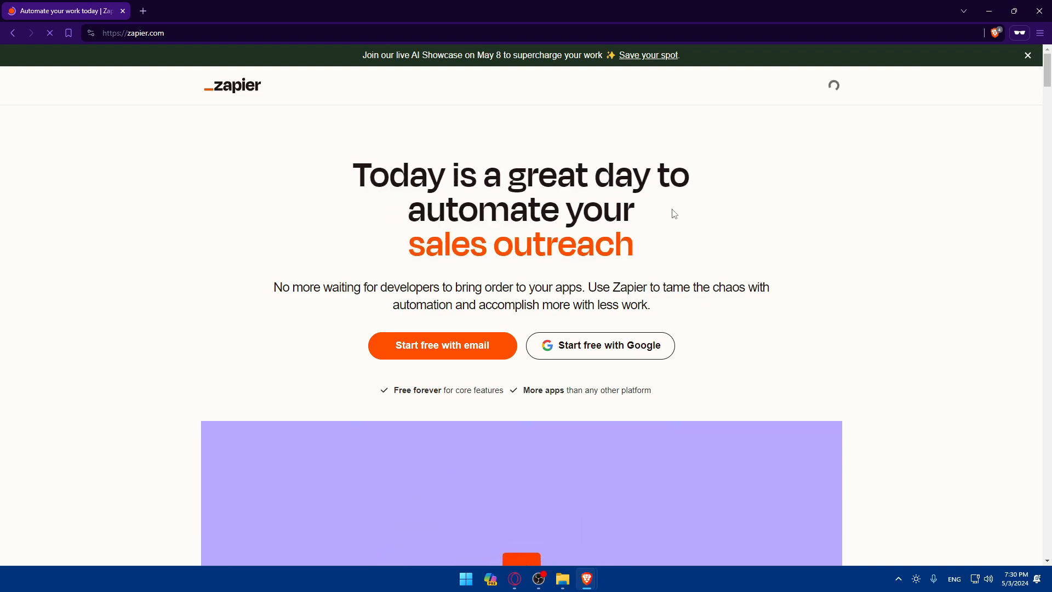
left_click(763, 93)
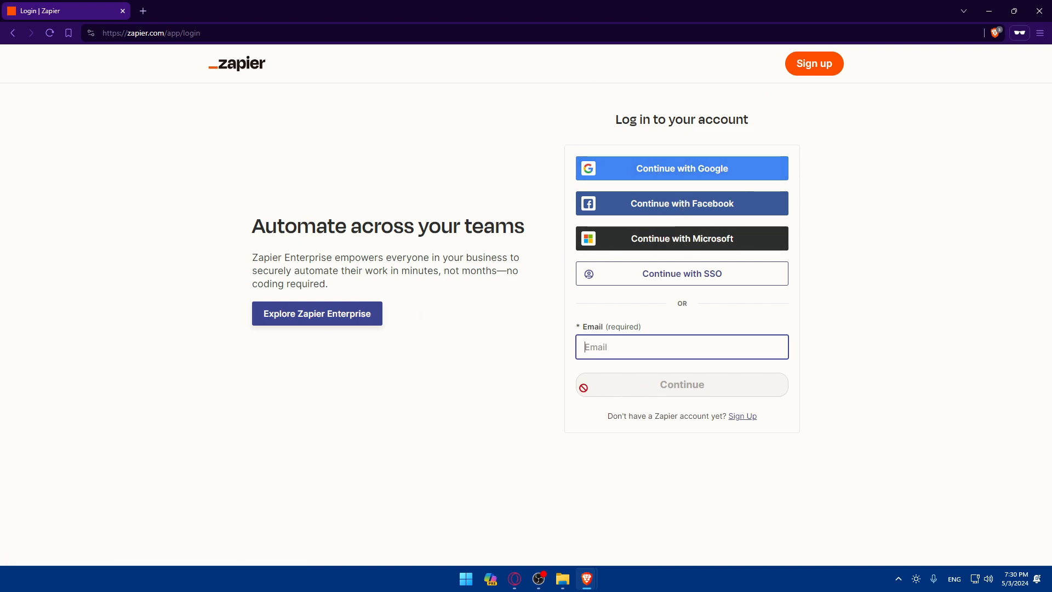
left_click(813, 64)
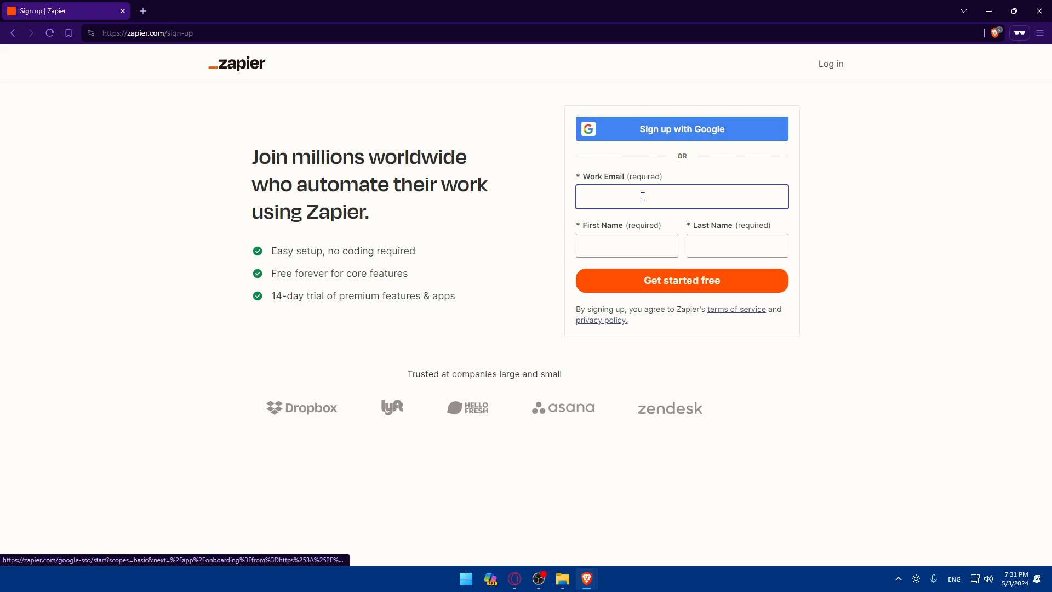
left_click(830, 131)
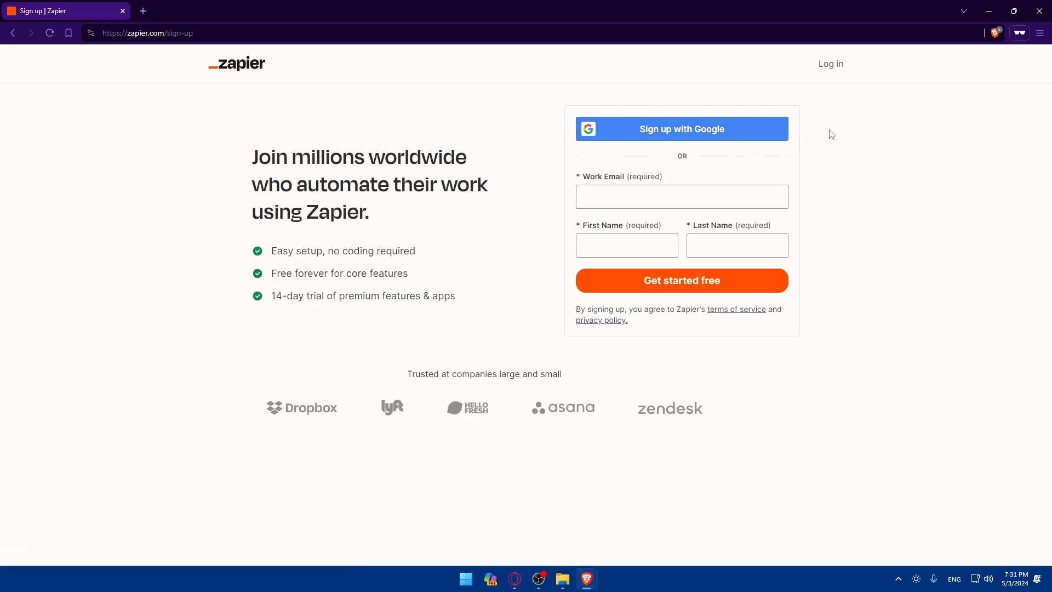
left_click(1039, 11)
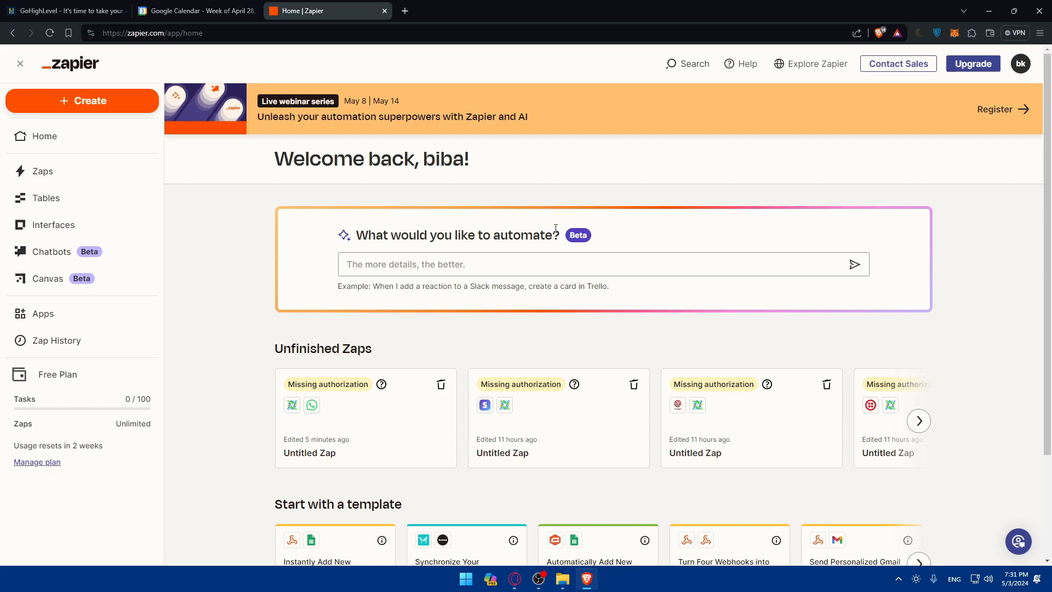
Open the list of connected apps in Zapier and search it for "gohighlevel"
left_click(53, 315)
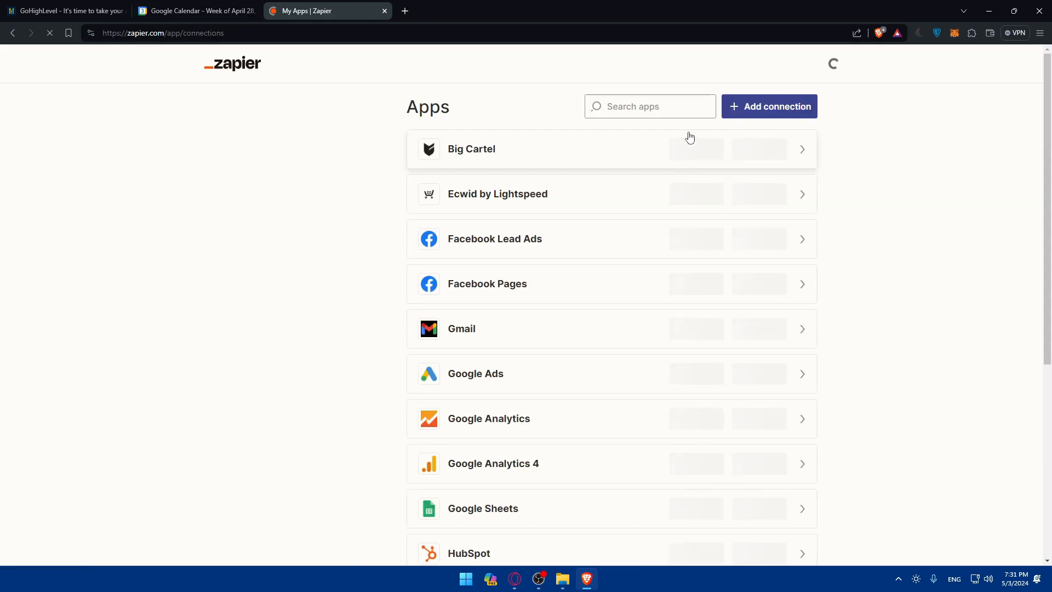
left_click(670, 108)
type("go")
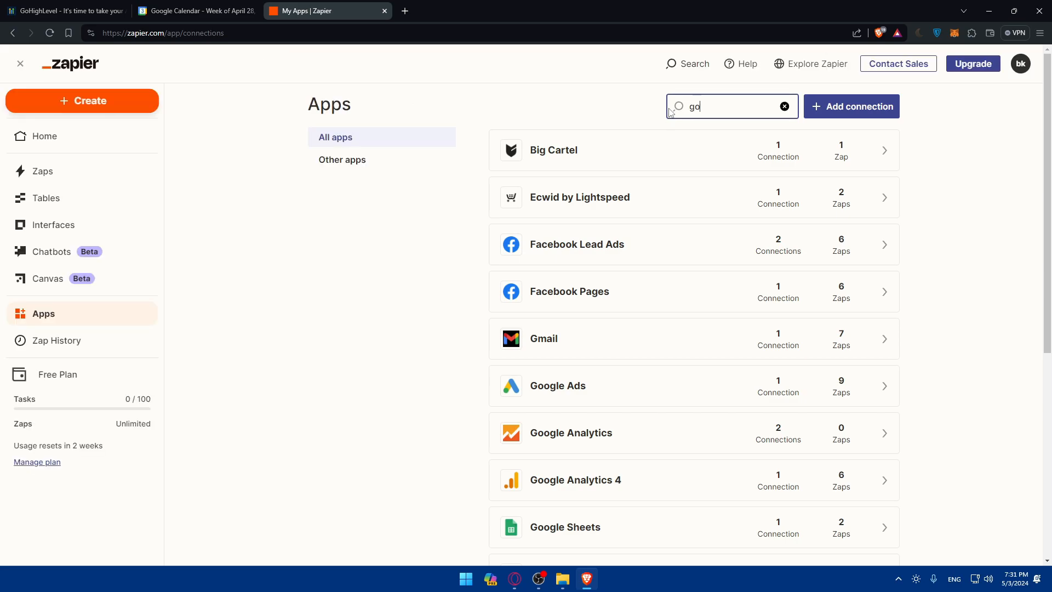
type("highlevelk")
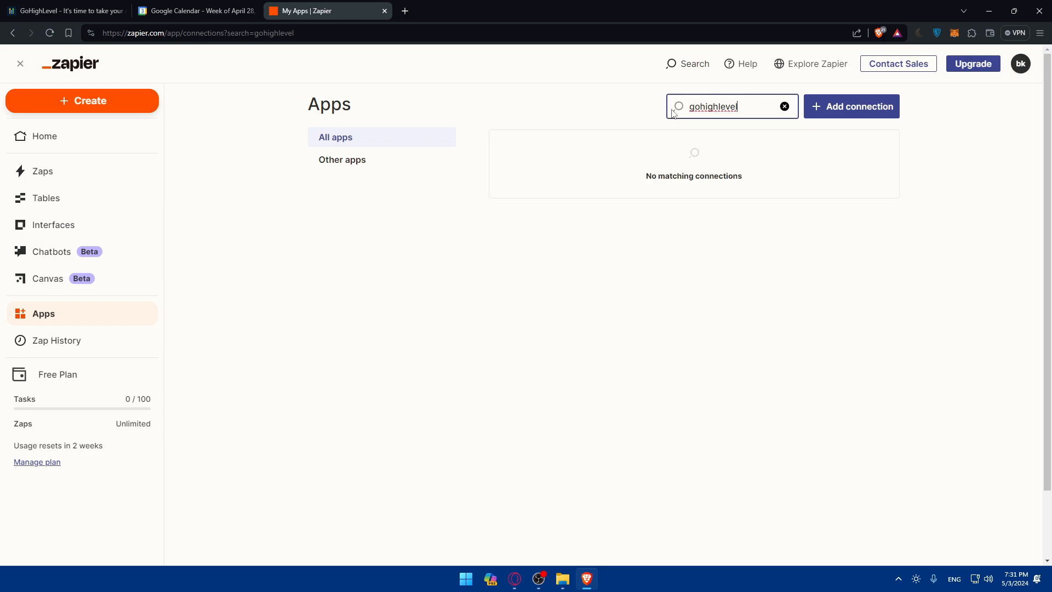
Search the apps for "lead" instead and start a new LeadConnector connection
key("ctrl+a")
key("BackSpace")
type("lea")
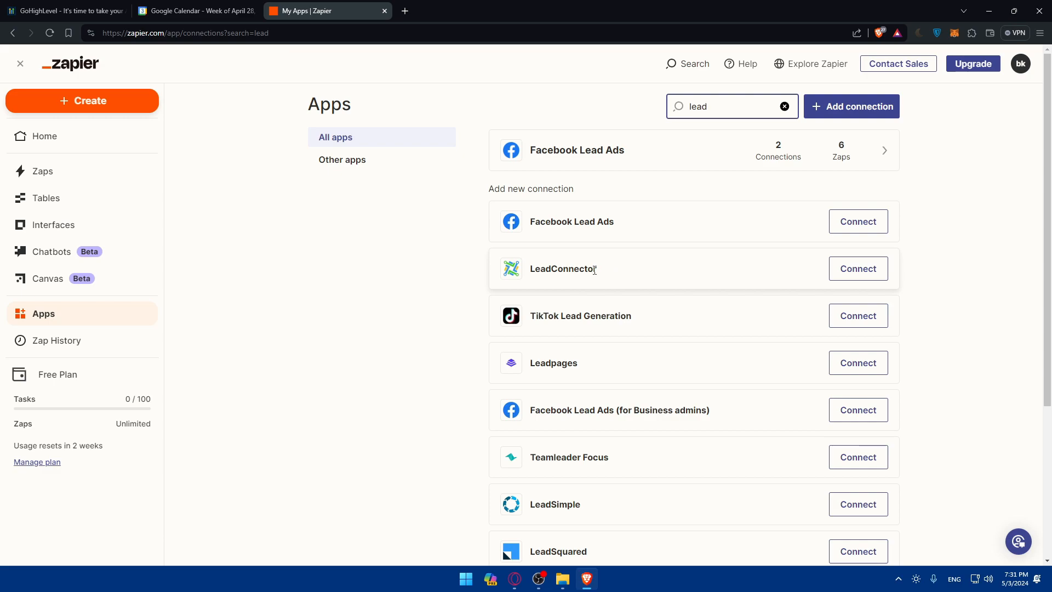
left_click(862, 274)
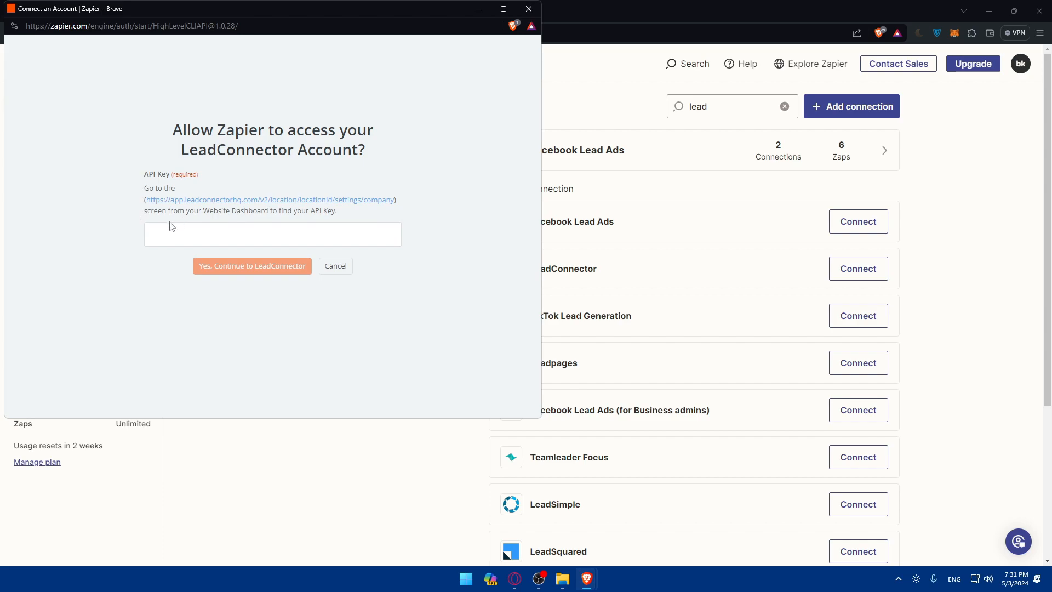
View the LeadConnector company settings page linked from the API key prompt, and close it
left_click(219, 202)
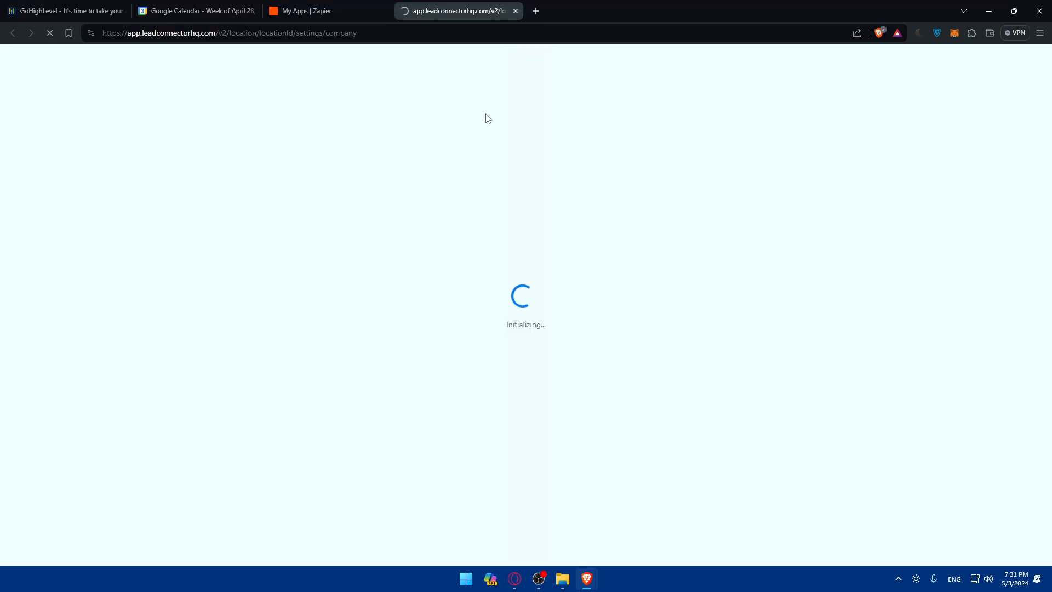
left_click(516, 11)
Search the apps for "google calendar" instead of "lead", and clear the search
double_click(699, 106)
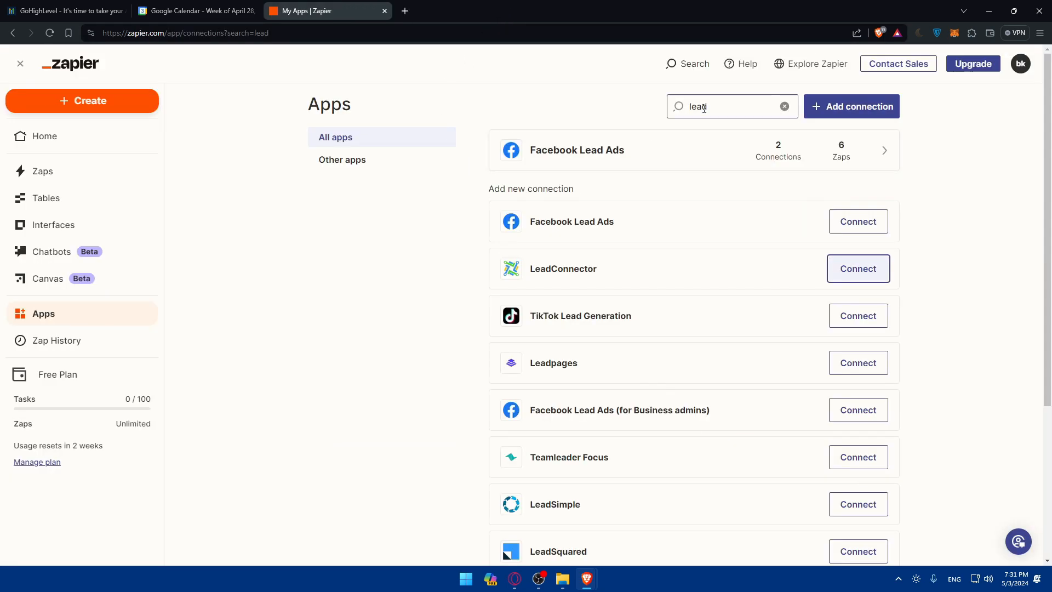
key("BackSpace")
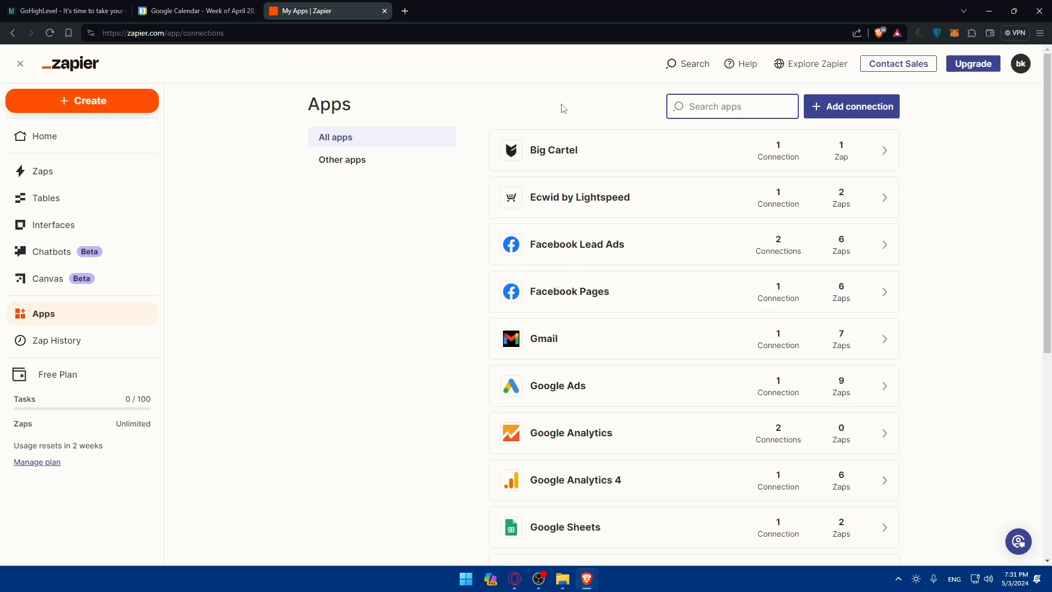
type("google calendar")
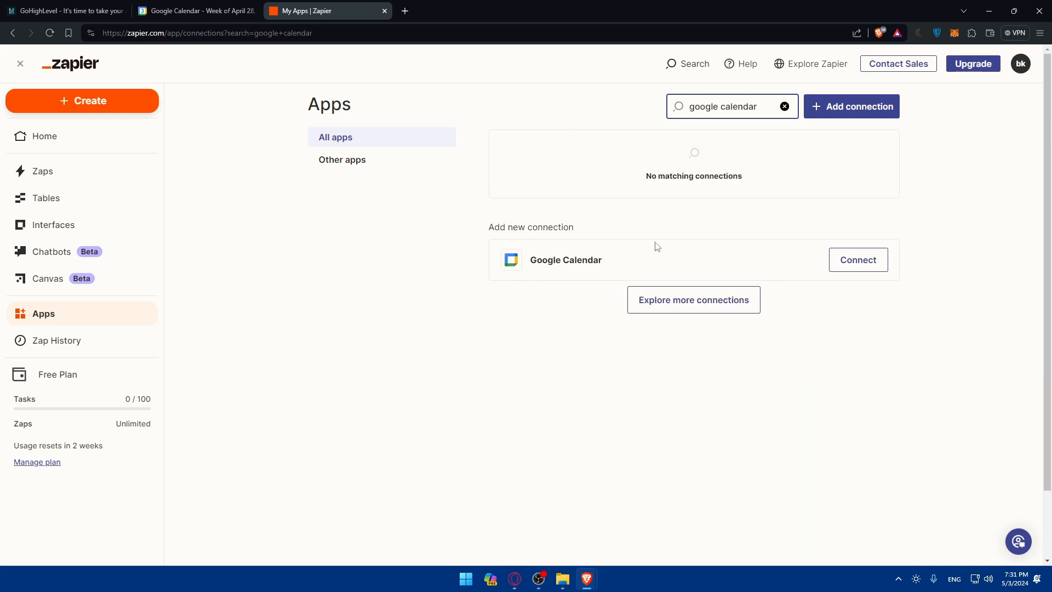
left_click(240, 273)
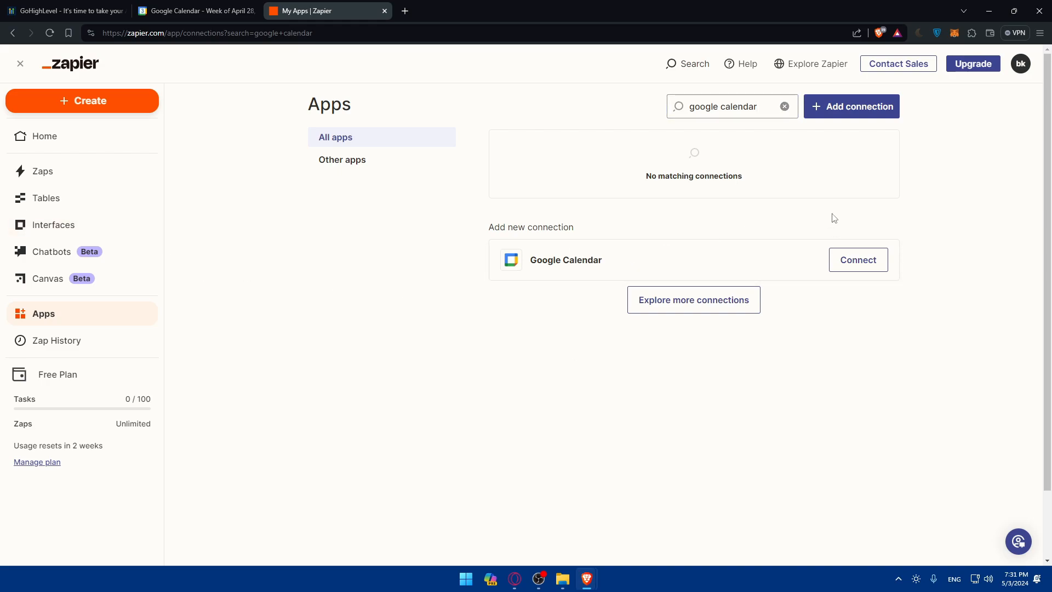
left_click(784, 106)
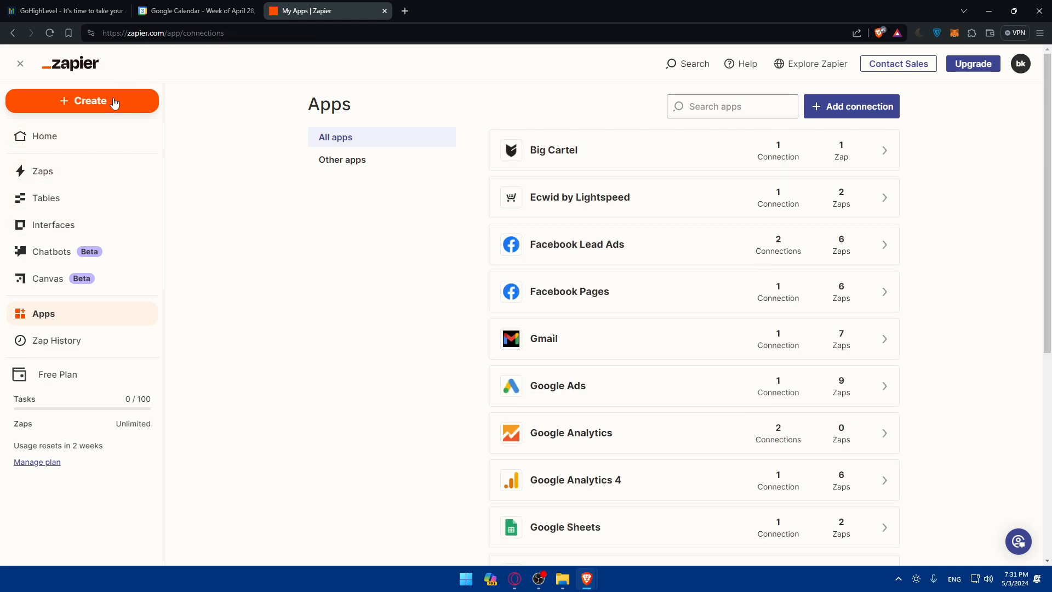
Create a new Zap and submit "connect google calendar to leadconnector" as the automation request
left_click(85, 101)
left_click(87, 155)
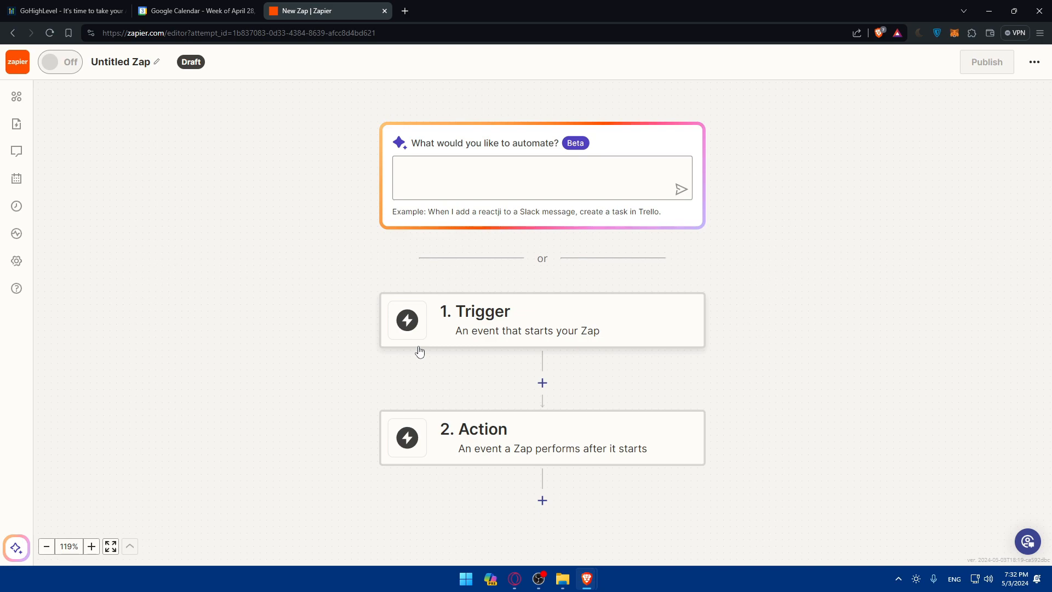
left_click(91, 546)
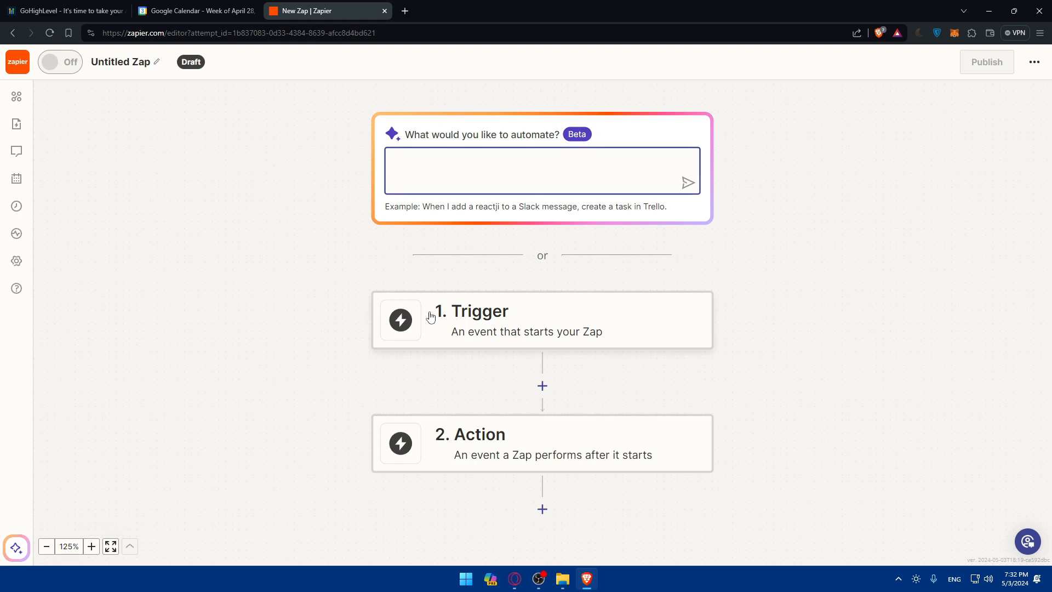
type("connect goo")
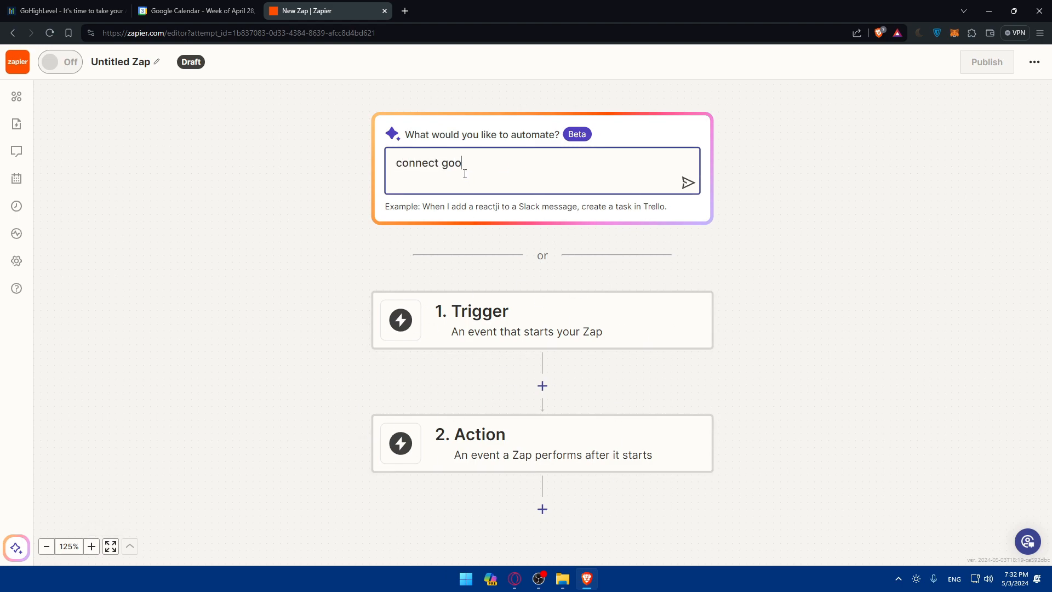
type("gle calendar to leadconnector")
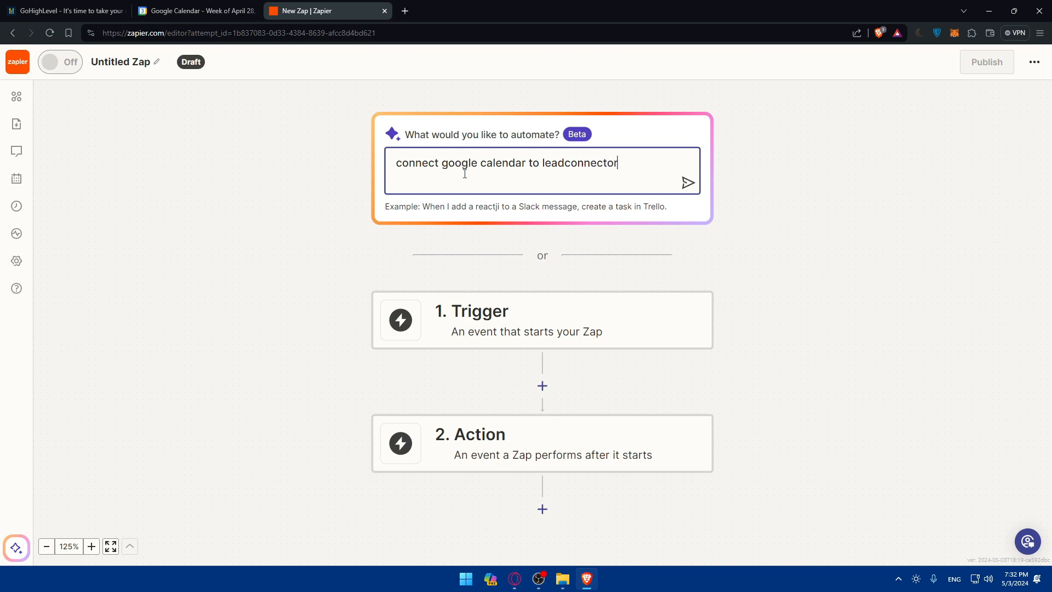
key("Return")
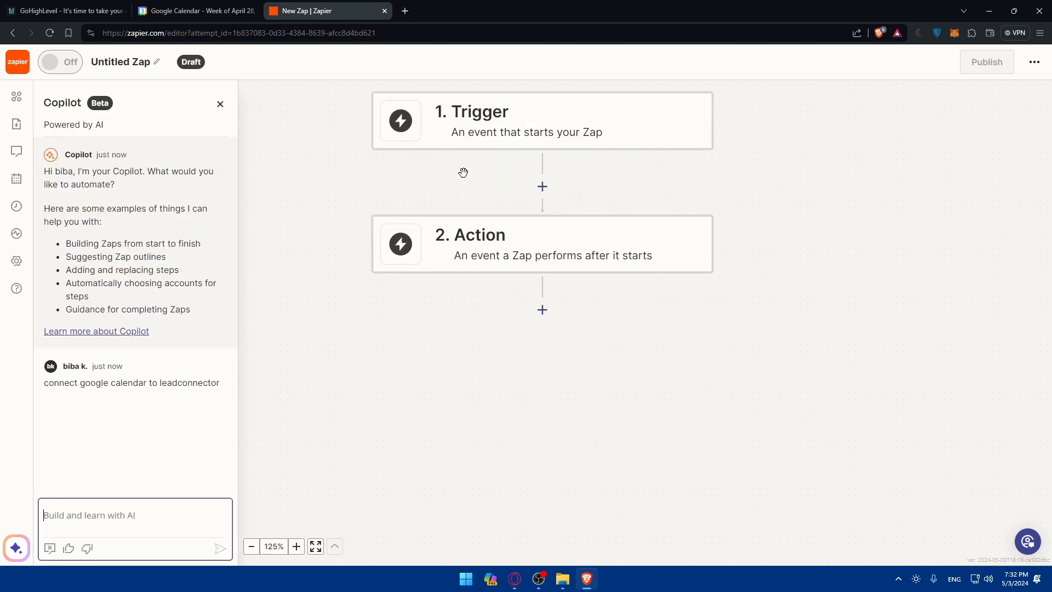
Read through Copilot's list of what it can help with, from building Zaps to guidance for completing them
left_click_drag(67, 243, 178, 240)
left_click(194, 254)
left_click_drag(66, 257, 159, 257)
left_click(167, 259)
left_click_drag(73, 269, 180, 269)
left_click(180, 270)
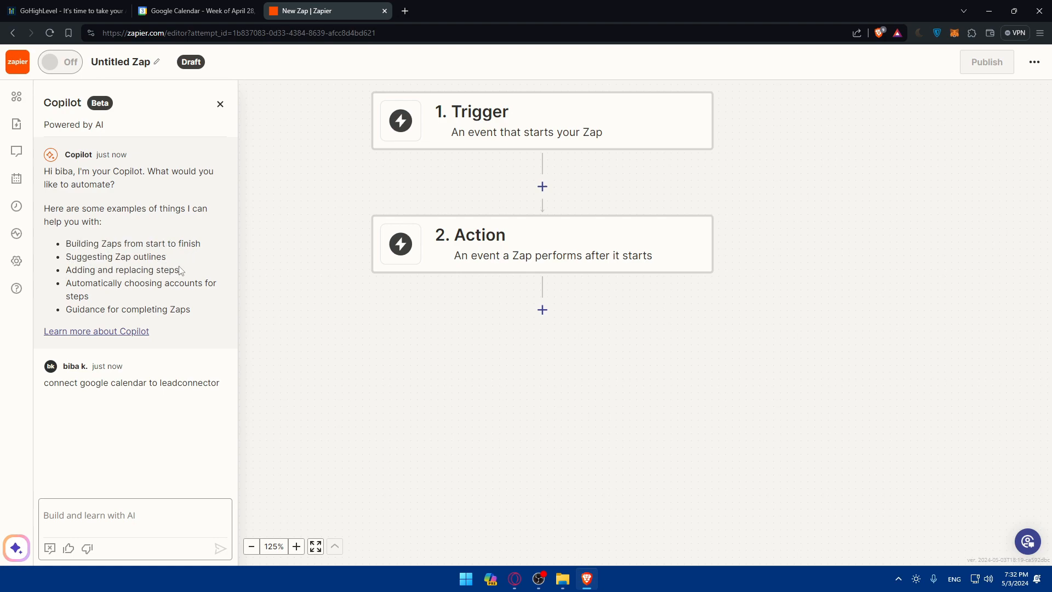
left_click_drag(72, 284, 204, 285)
left_click(202, 274)
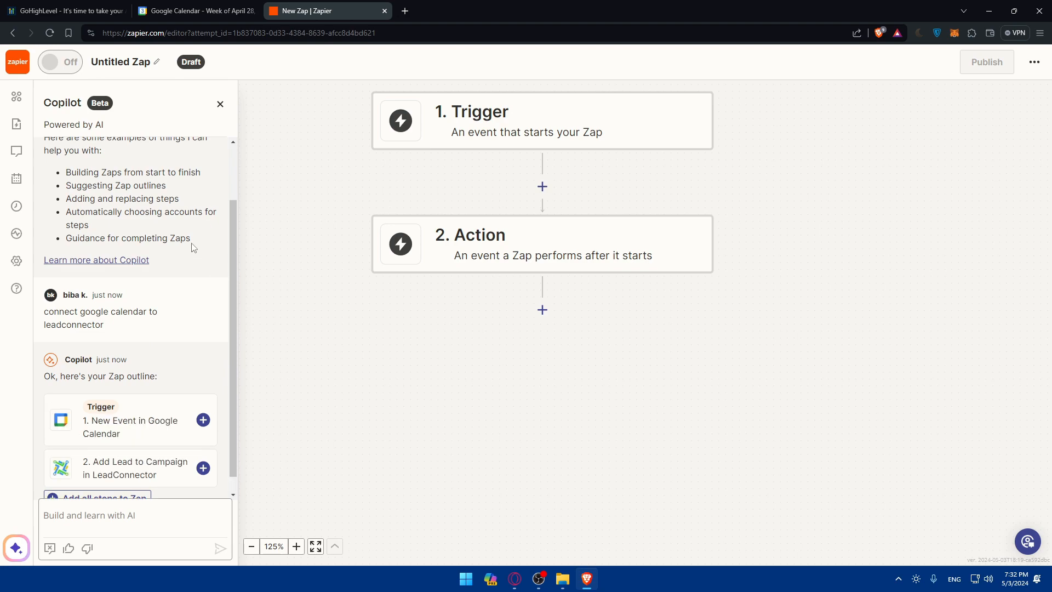
left_click_drag(76, 241, 221, 242)
left_click(201, 243)
Add Copilot's suggested New Event in Google Calendar trigger and Add Lead to Campaign in LeadConnector action to the Zap
scroll(200, 243, "down", 1)
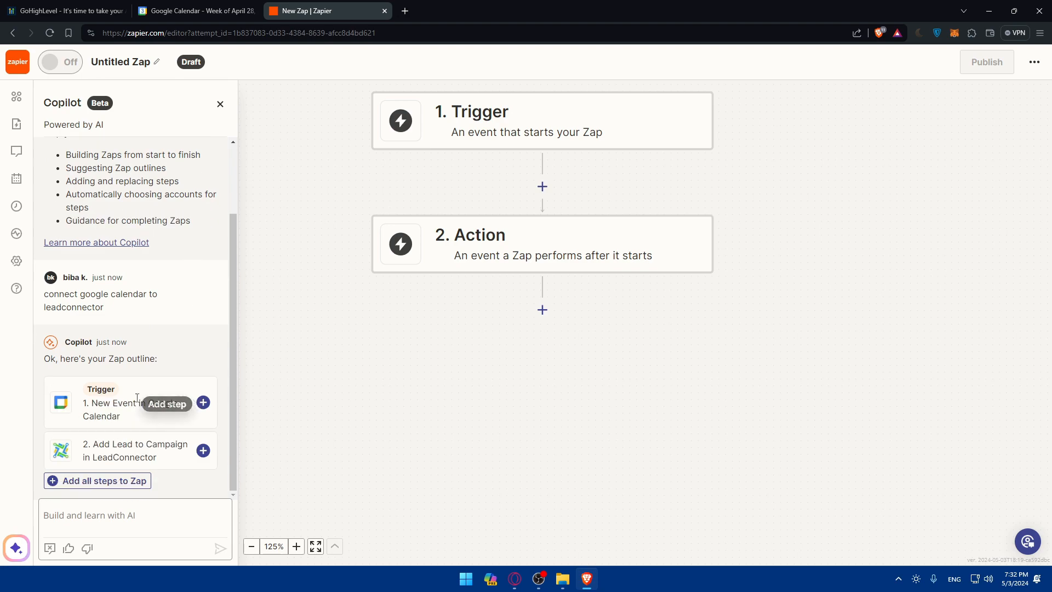
left_click(203, 403)
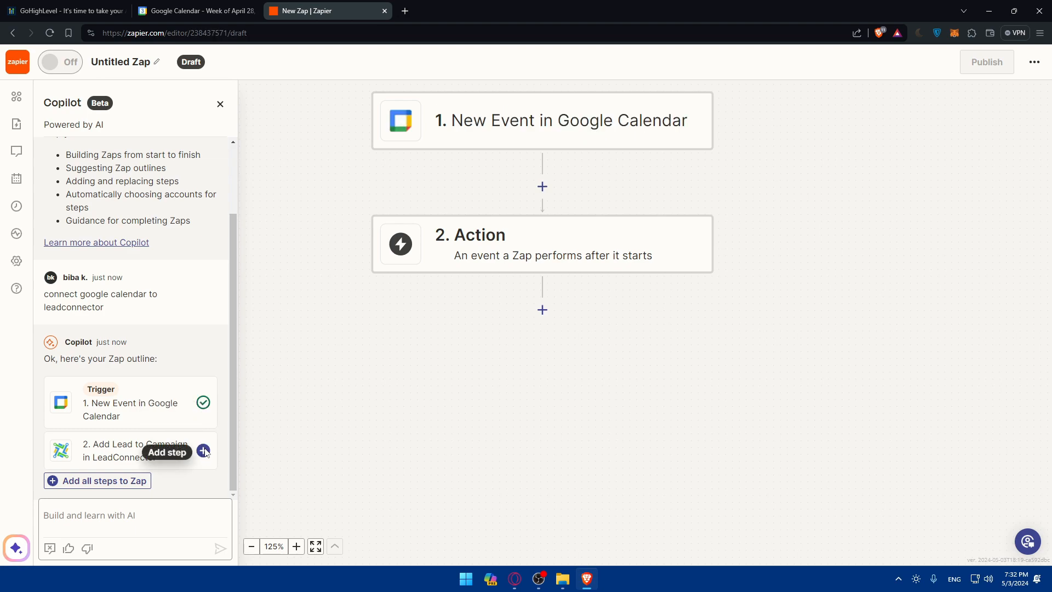
left_click(204, 450)
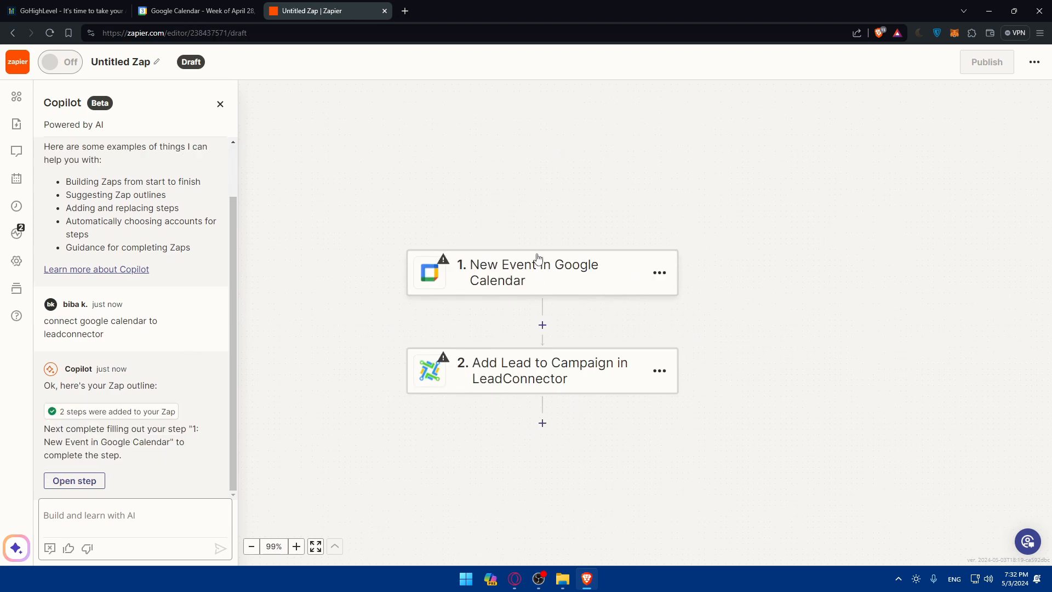
Open the Google Calendar trigger and review its available event types, keeping New Event
left_click(536, 270)
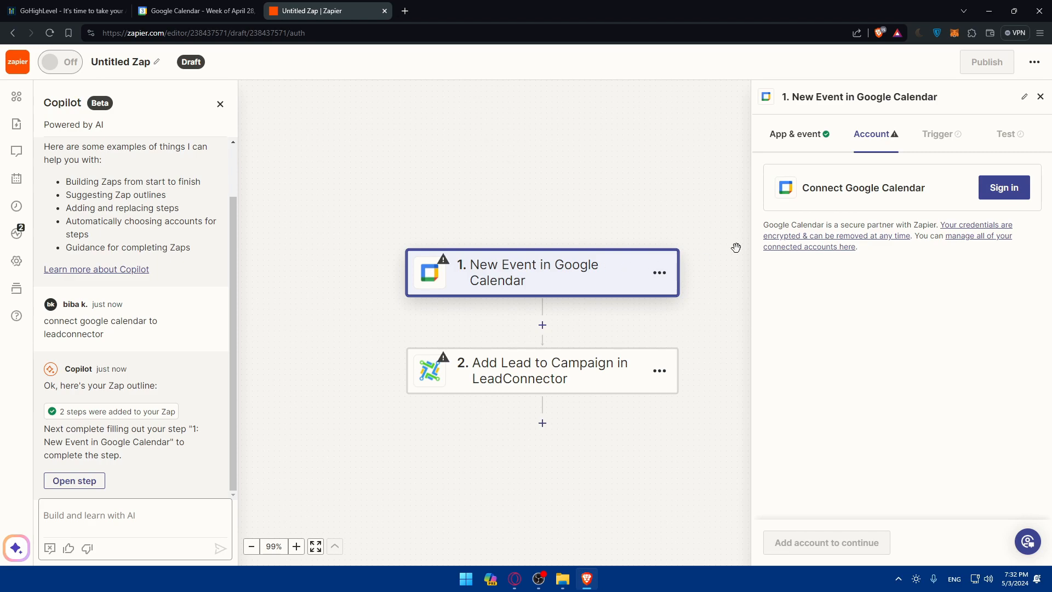
left_click(832, 234)
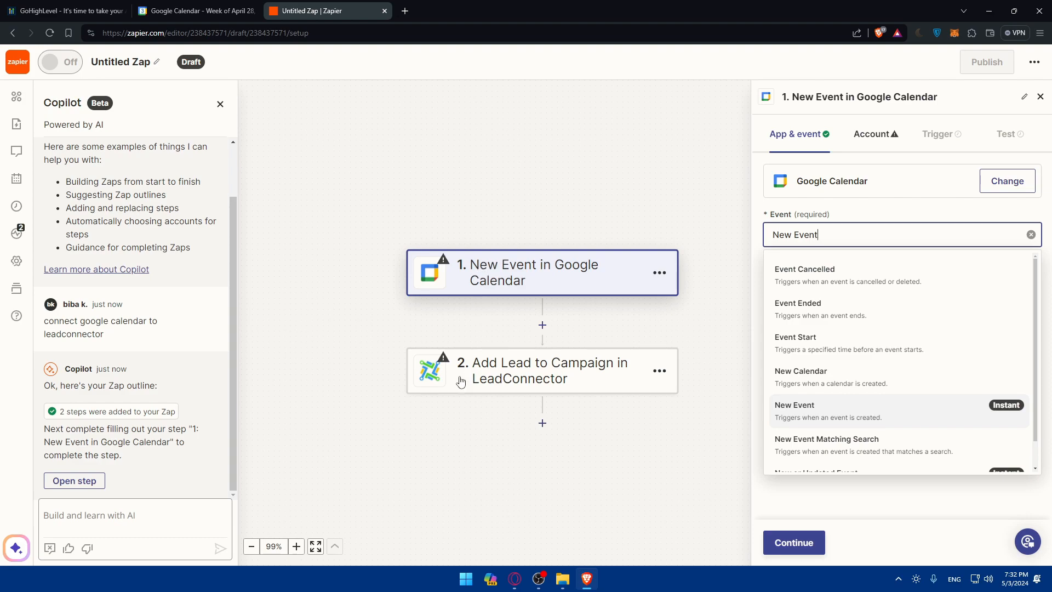
scroll(911, 355, "down", 1)
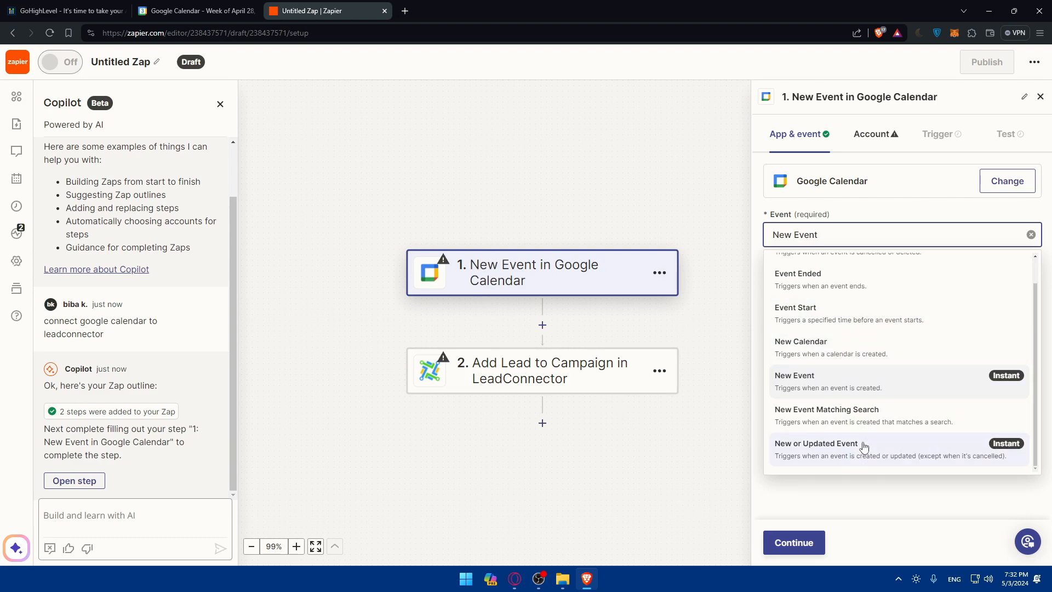
scroll(847, 388, "up", 1)
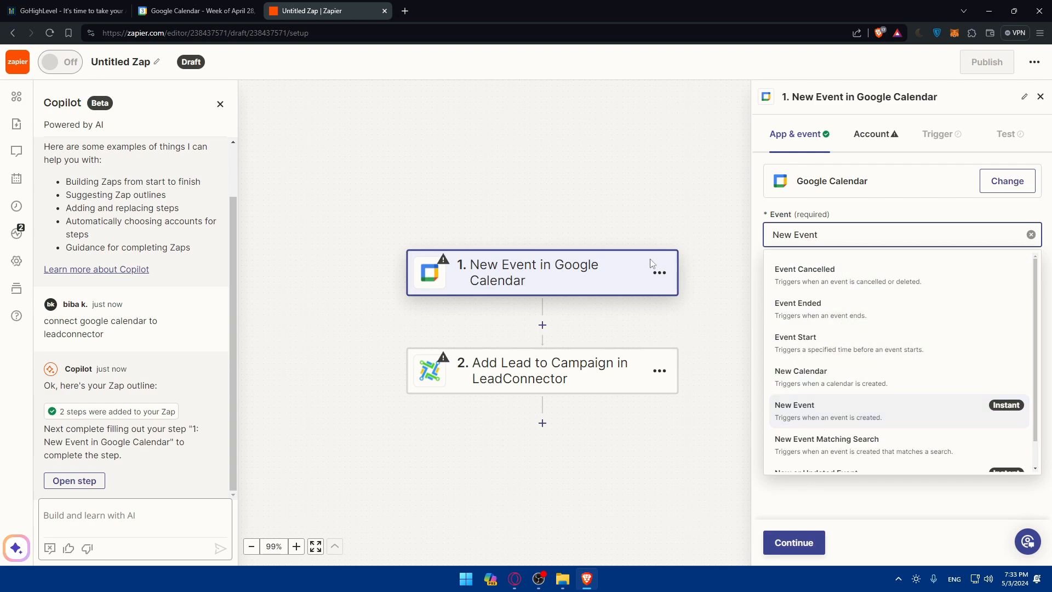
left_click(633, 235)
Connect a Google account to the Google Calendar trigger and allow Zapier to access its calendars
left_click(881, 137)
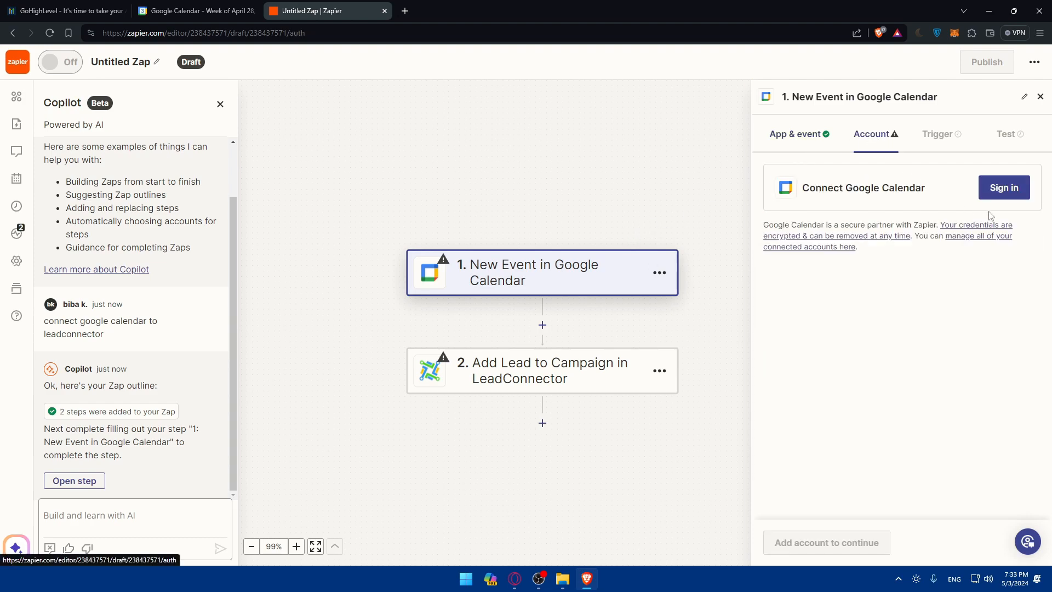
left_click(1004, 188)
left_click(376, 256)
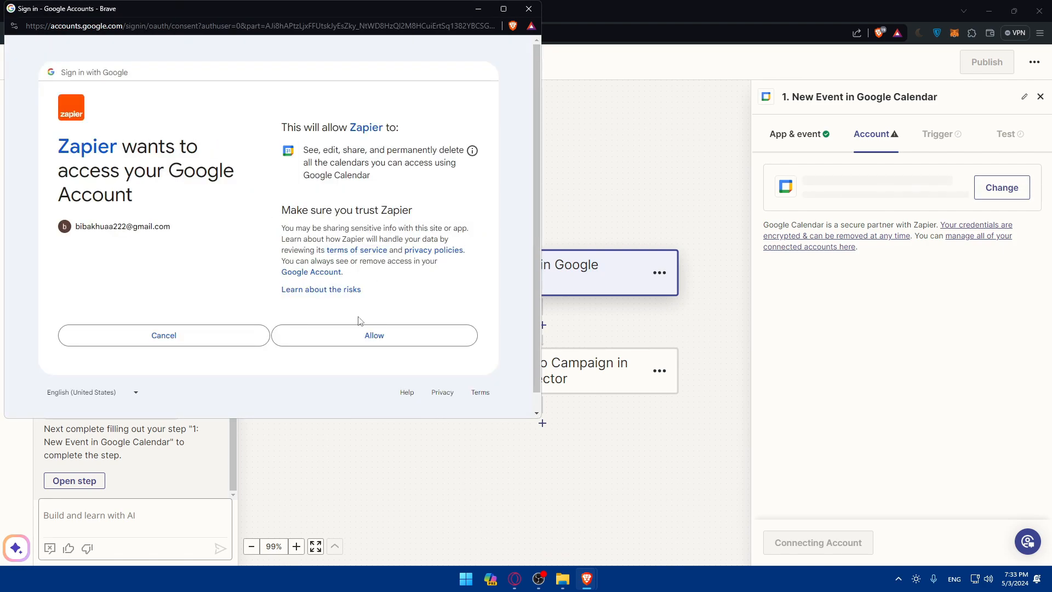
left_click_drag(273, 211, 458, 225)
left_click(458, 225)
left_click(399, 335)
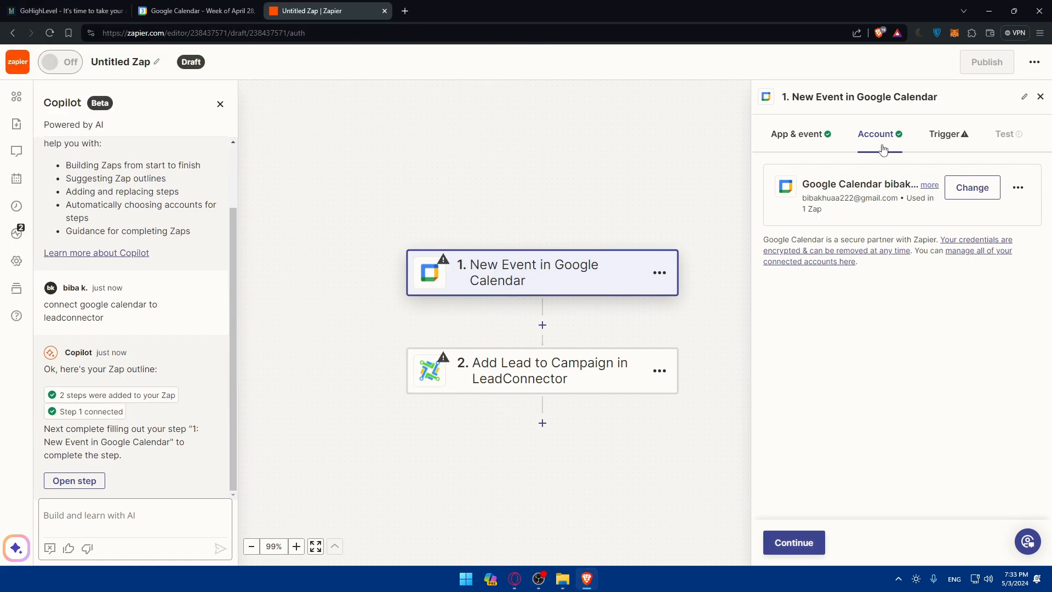
Choose the connected account's own calendar as the trigger's required calendar
left_click(936, 138)
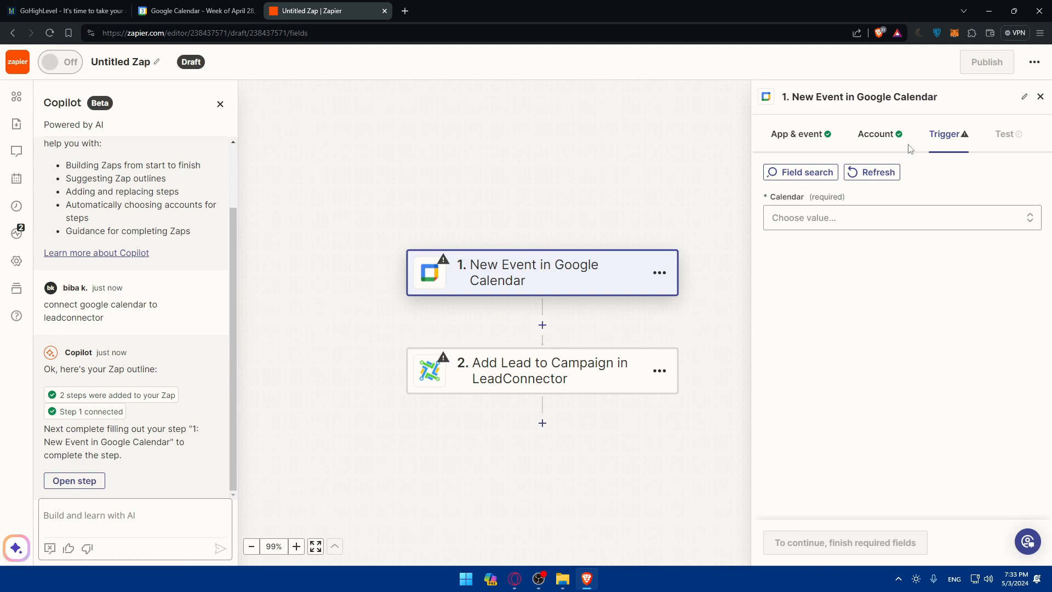
left_click(819, 219)
left_click(815, 411)
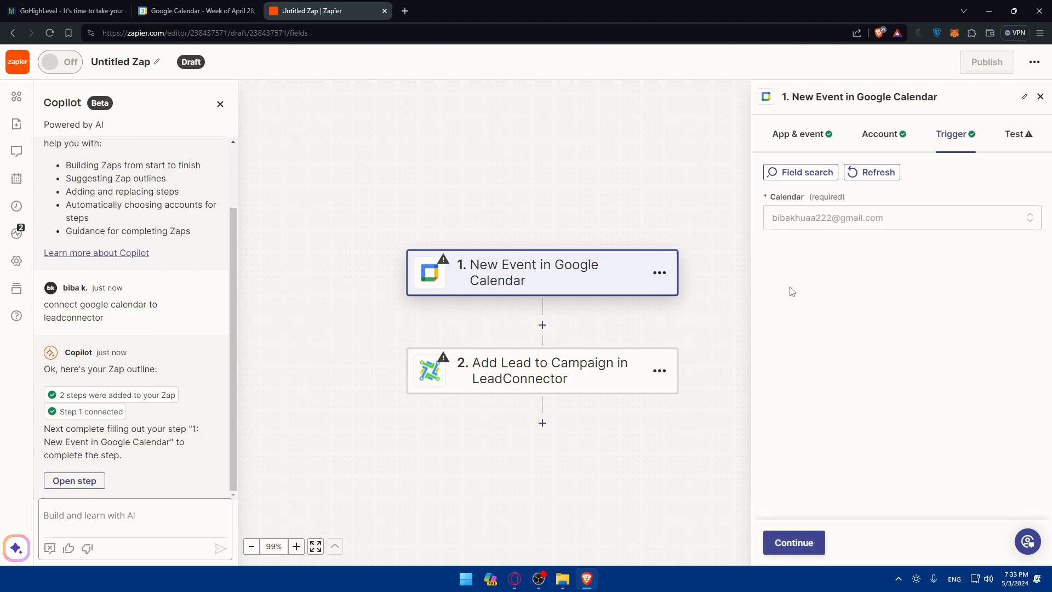
Run the test of the Google Calendar trigger
left_click(1013, 137)
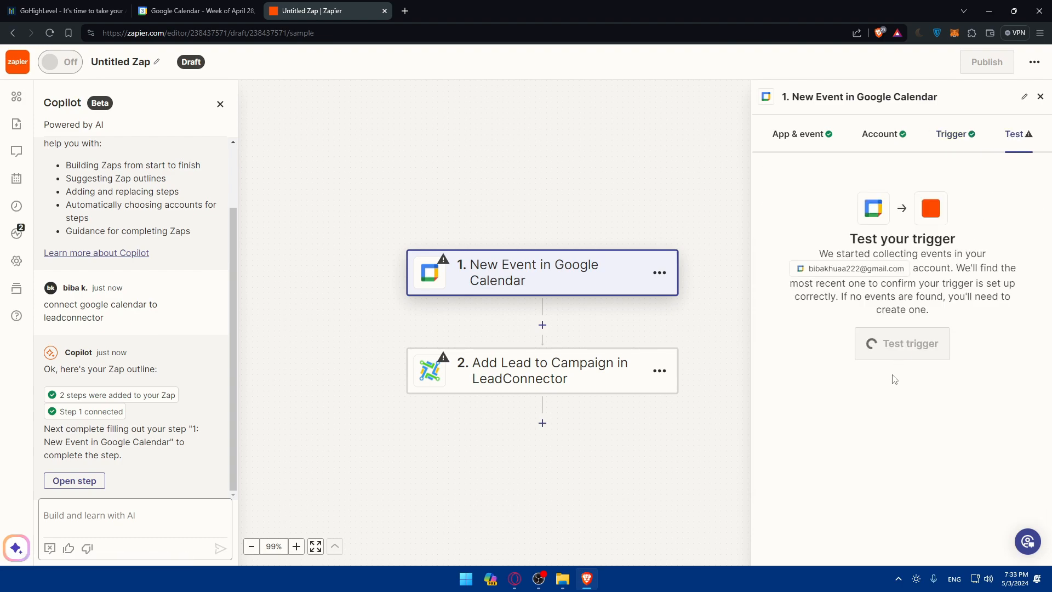
left_click(894, 345)
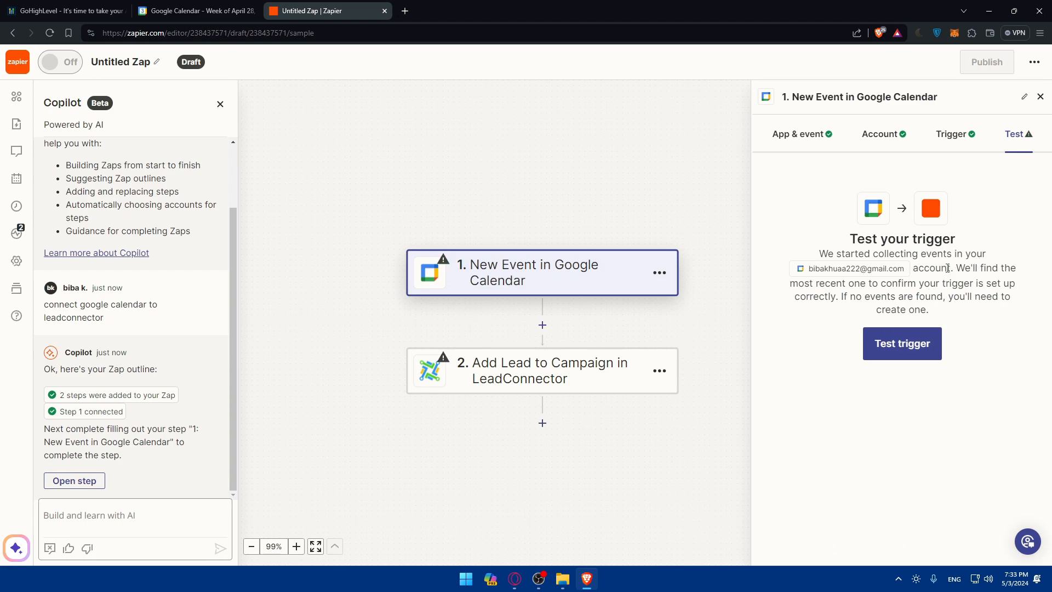
left_click(925, 337)
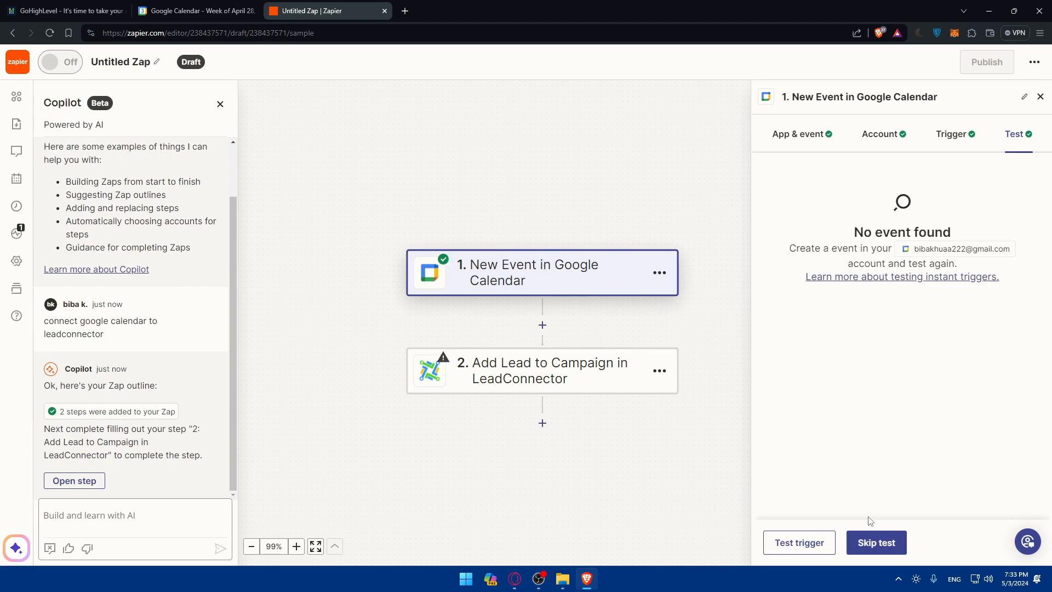
Skip the trigger test and look through the fields of the example event
left_click(875, 541)
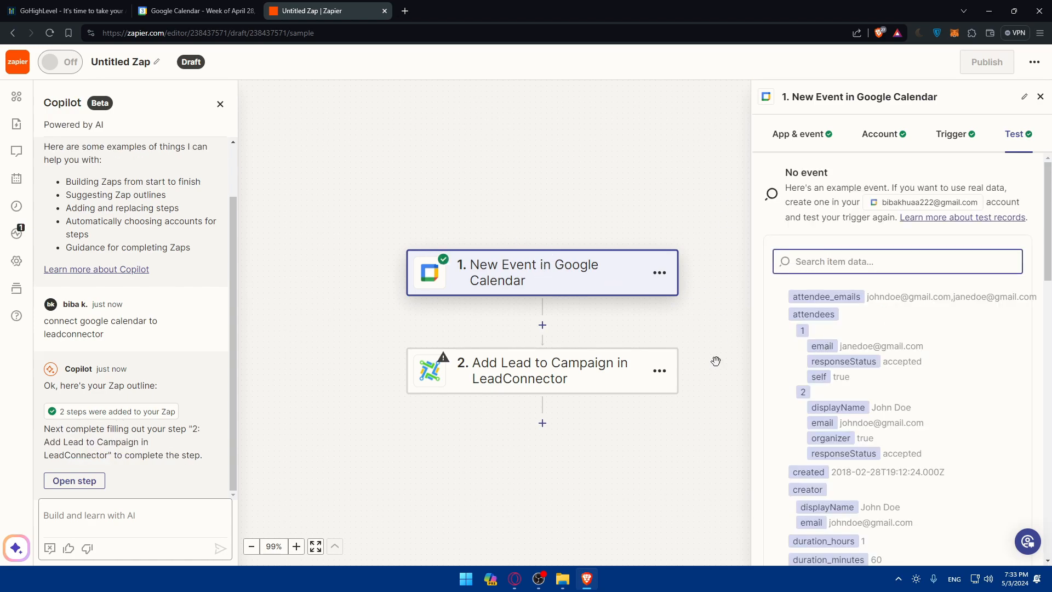
scroll(896, 345, "down", 12)
scroll(897, 346, "up", 14)
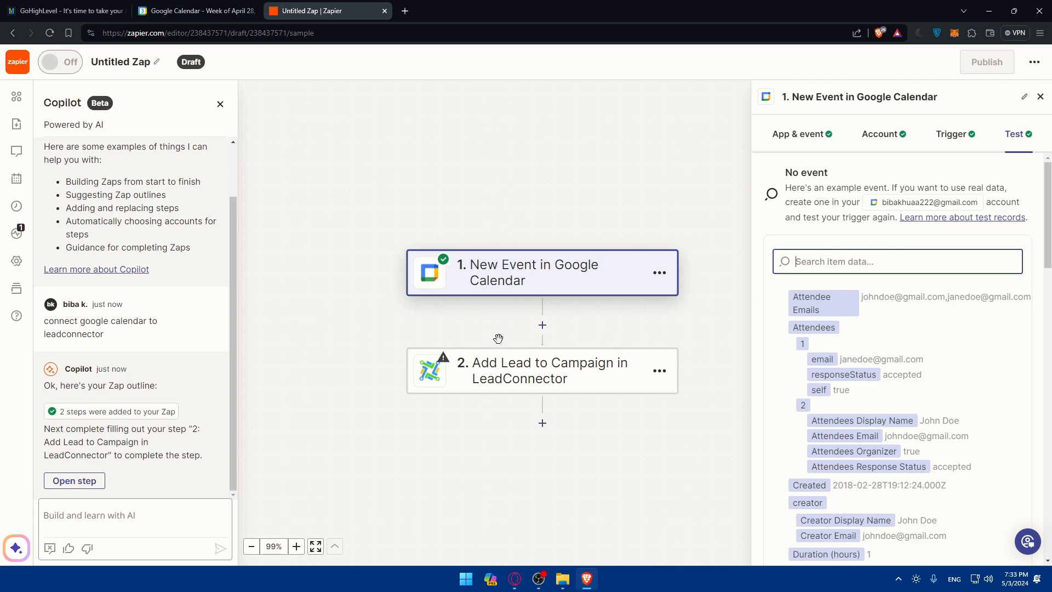
View the account sign-in of the LeadConnector action, and close its API key window without entering a key
left_click(493, 373)
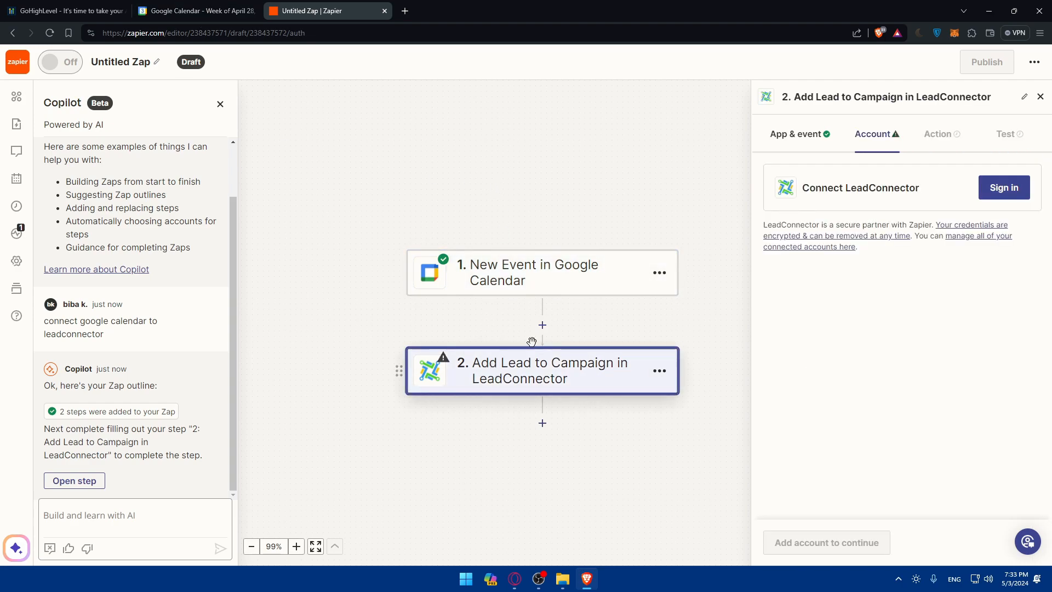
left_click(1014, 192)
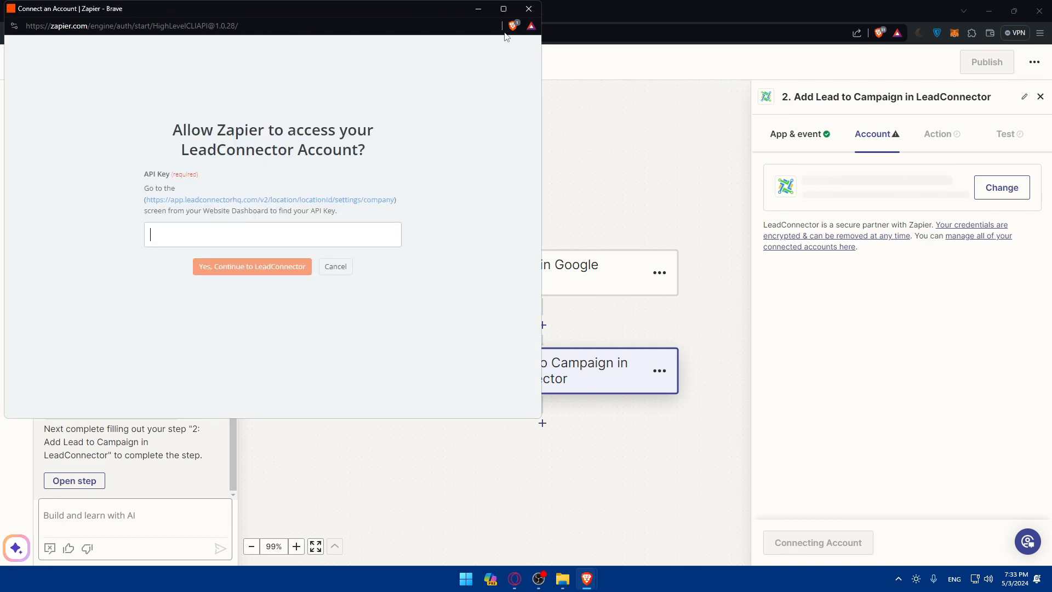
left_click(529, 9)
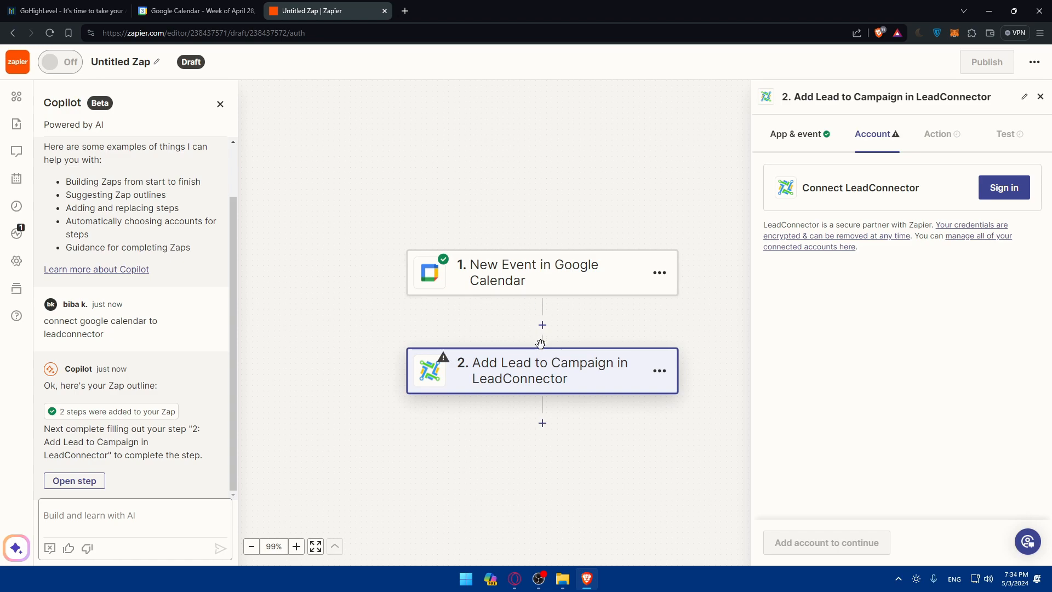
Change the LeadConnector action's event to Add Task
left_click(801, 134)
left_click(849, 234)
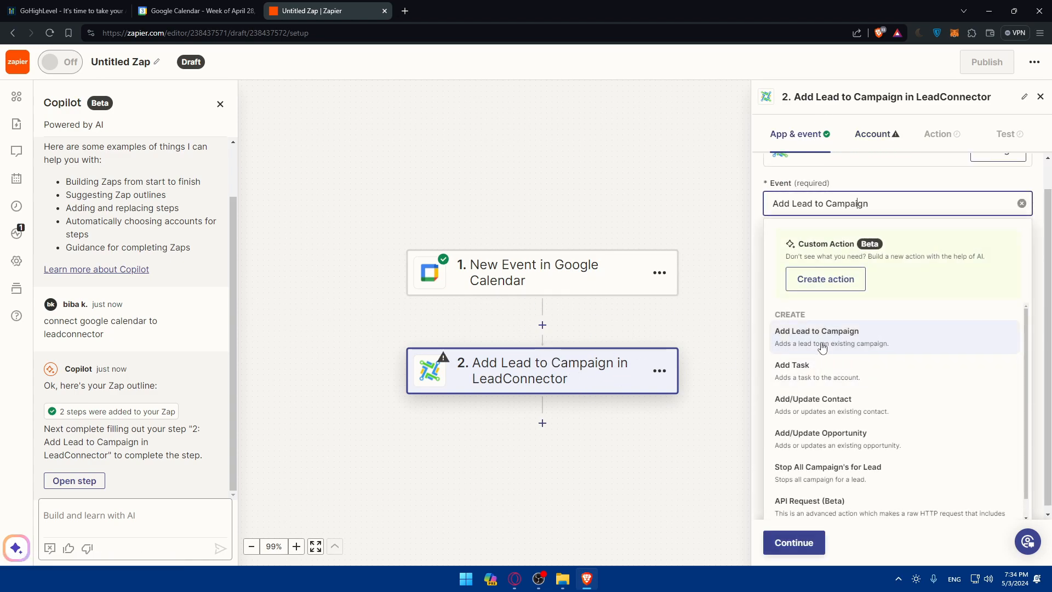
left_click(813, 374)
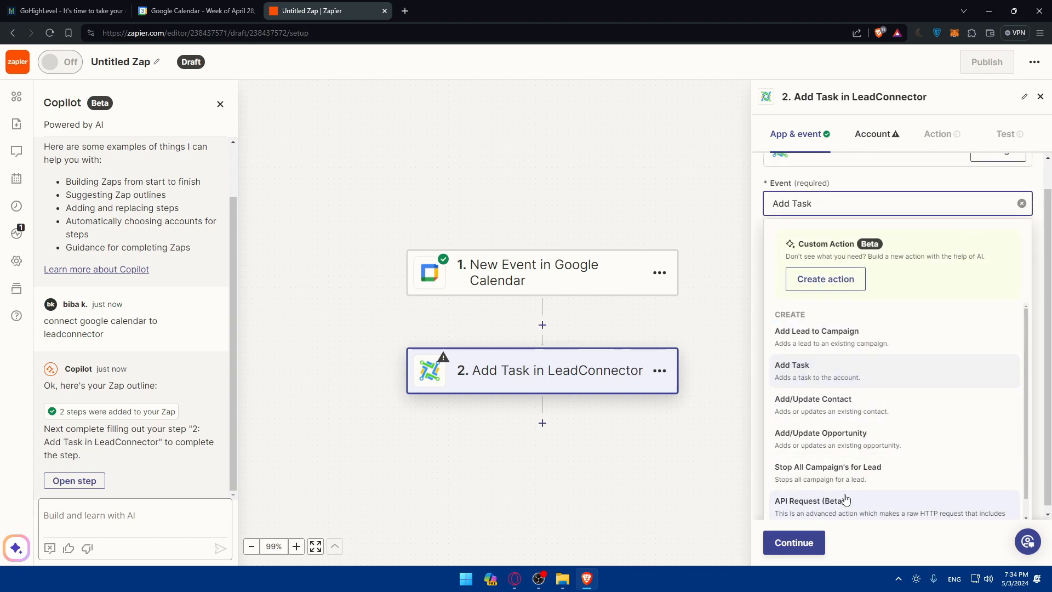
Change the LeadConnector action's event to API Request (Beta)
left_click(846, 501)
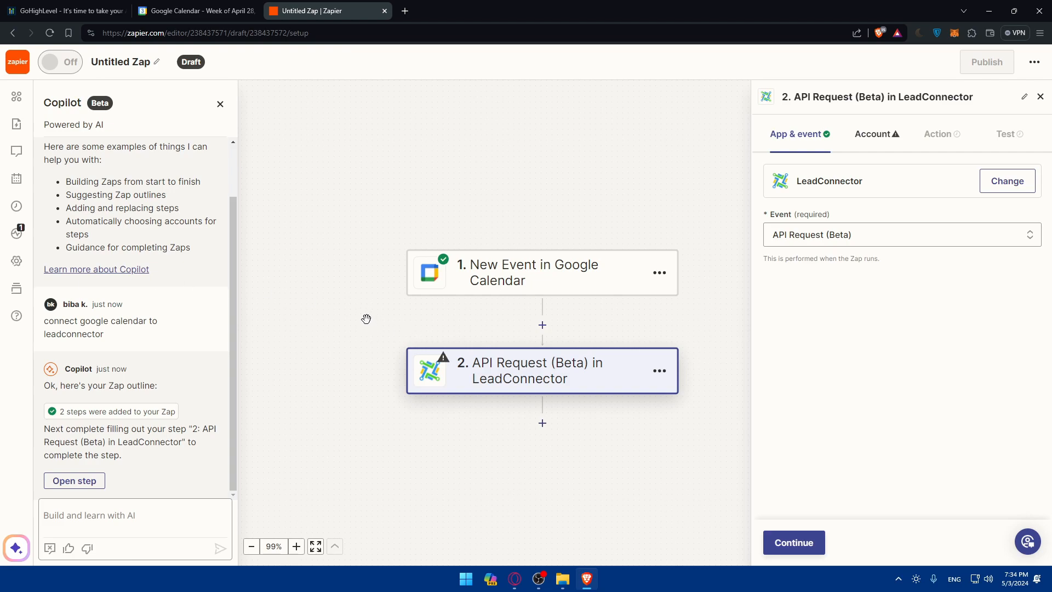
scroll(639, 301, "up", 3)
scroll(630, 298, "down", 4)
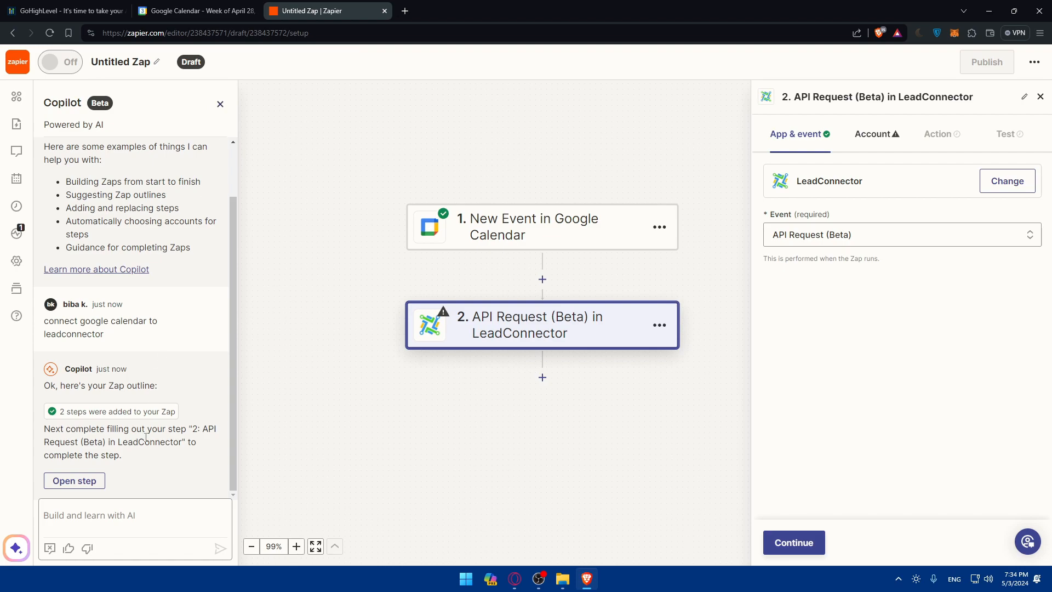
Send Copilot the message "i wanna change the event of the triger"
left_click(152, 506)
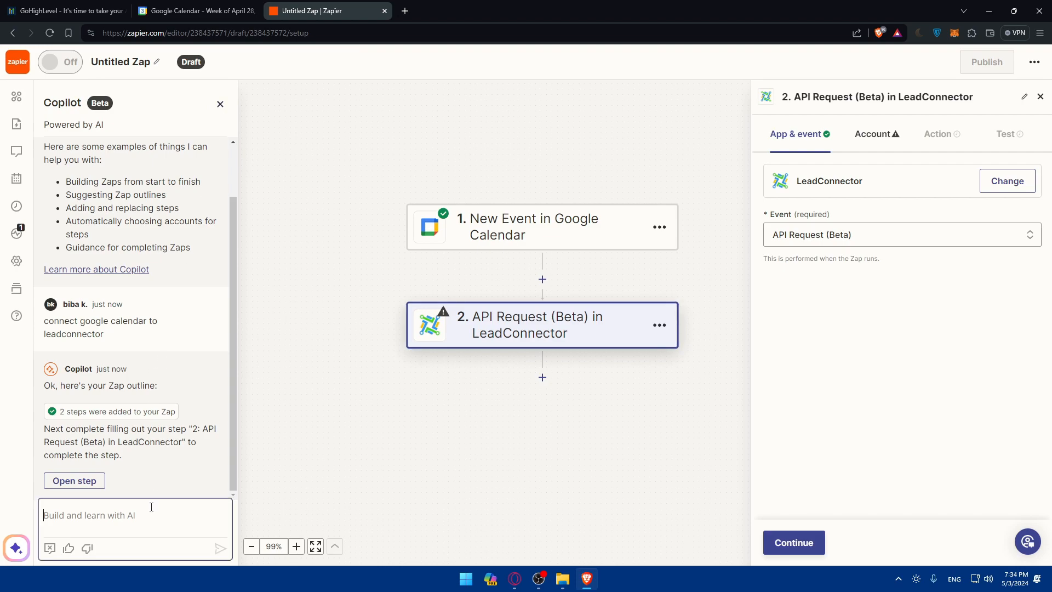
type("what ")
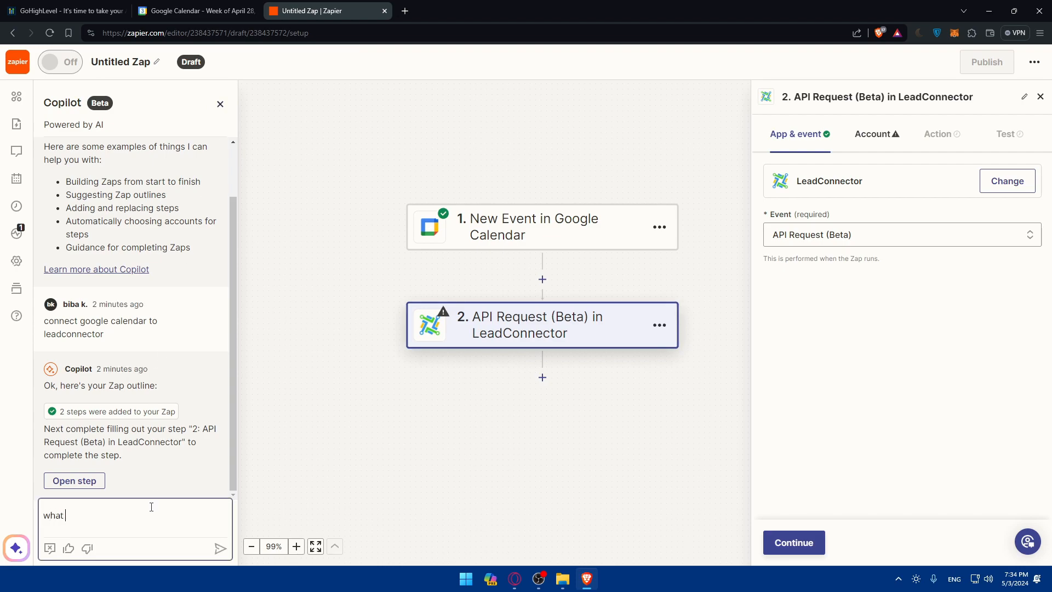
type("if i wanna")
key("BackSpace")
key("BackSpace")
key("BackSpace")
key("BackSpace")
key("BackSpace")
key("BackSpace")
key("BackSpace")
key("BackSpace")
key("BackSpace")
key("BackSpace")
key("BackSpace")
key("BackSpace")
key("BackSpace")
key("BackSpace")
key("BackSpace")
type("i wanna")
type("change the event of the triger")
key("Return")
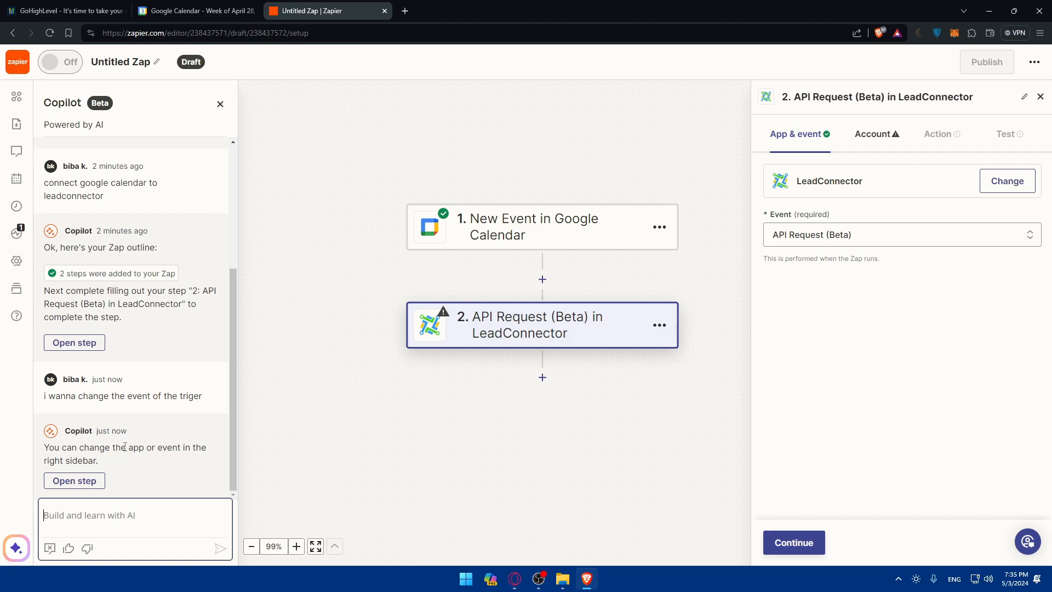
Open the Google Calendar trigger step from Copilot's reply, and close Copilot without sending another message
left_click(87, 480)
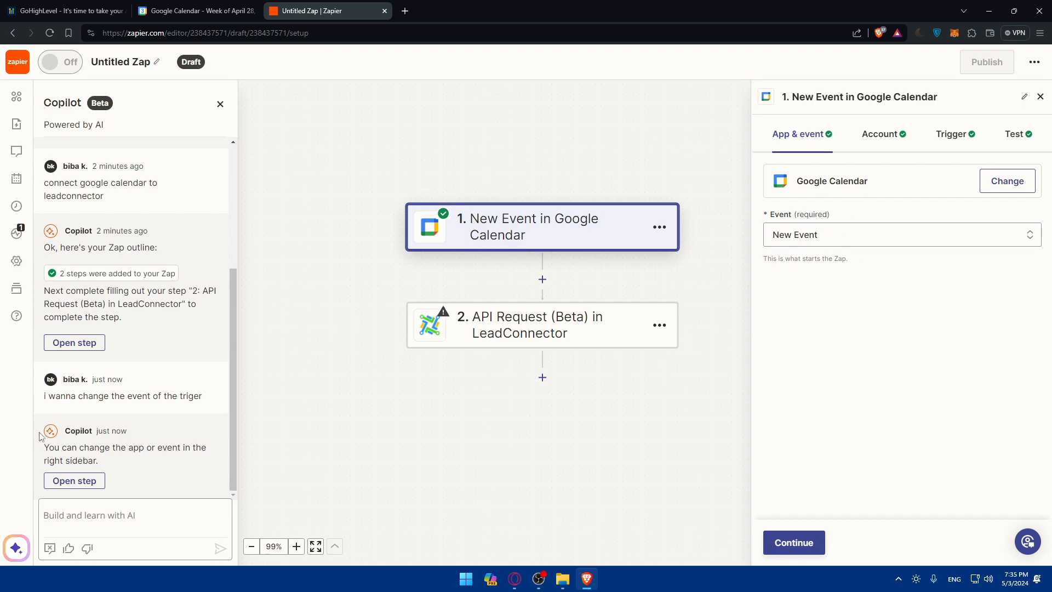
left_click(98, 521)
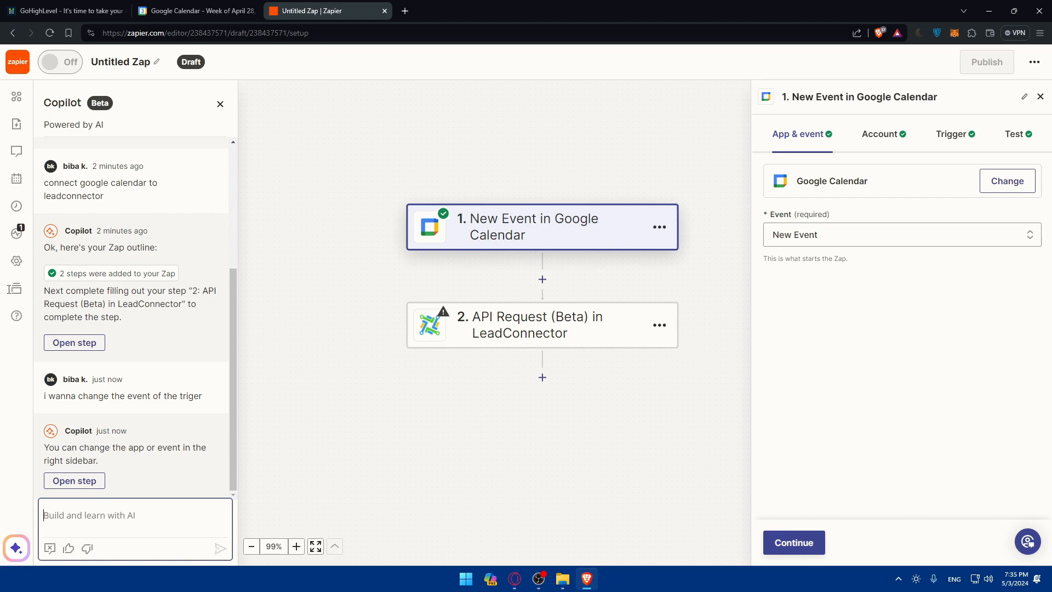
type("--")
key("BackSpace")
left_click(220, 104)
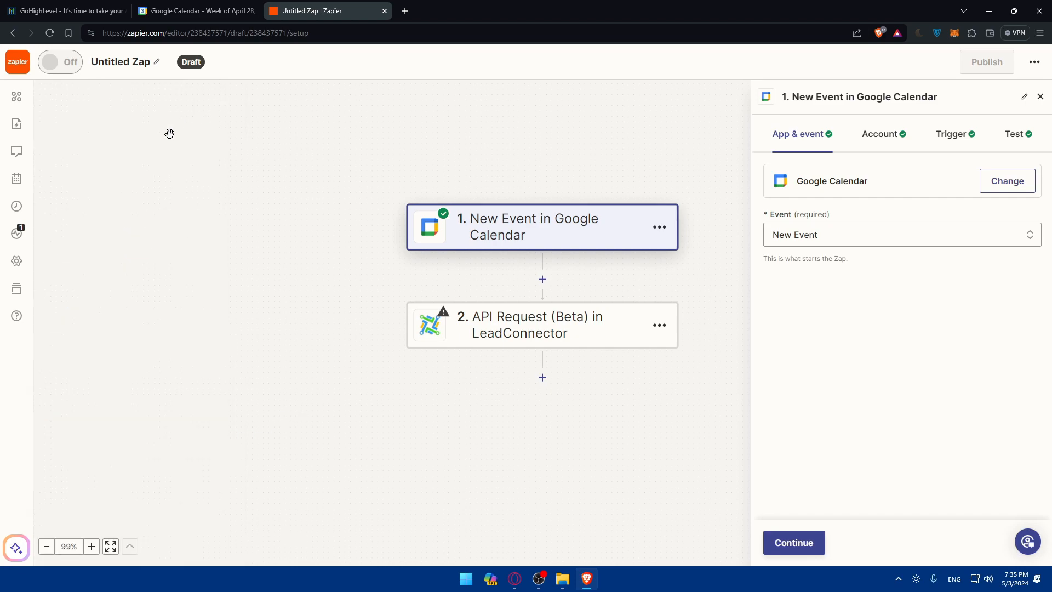